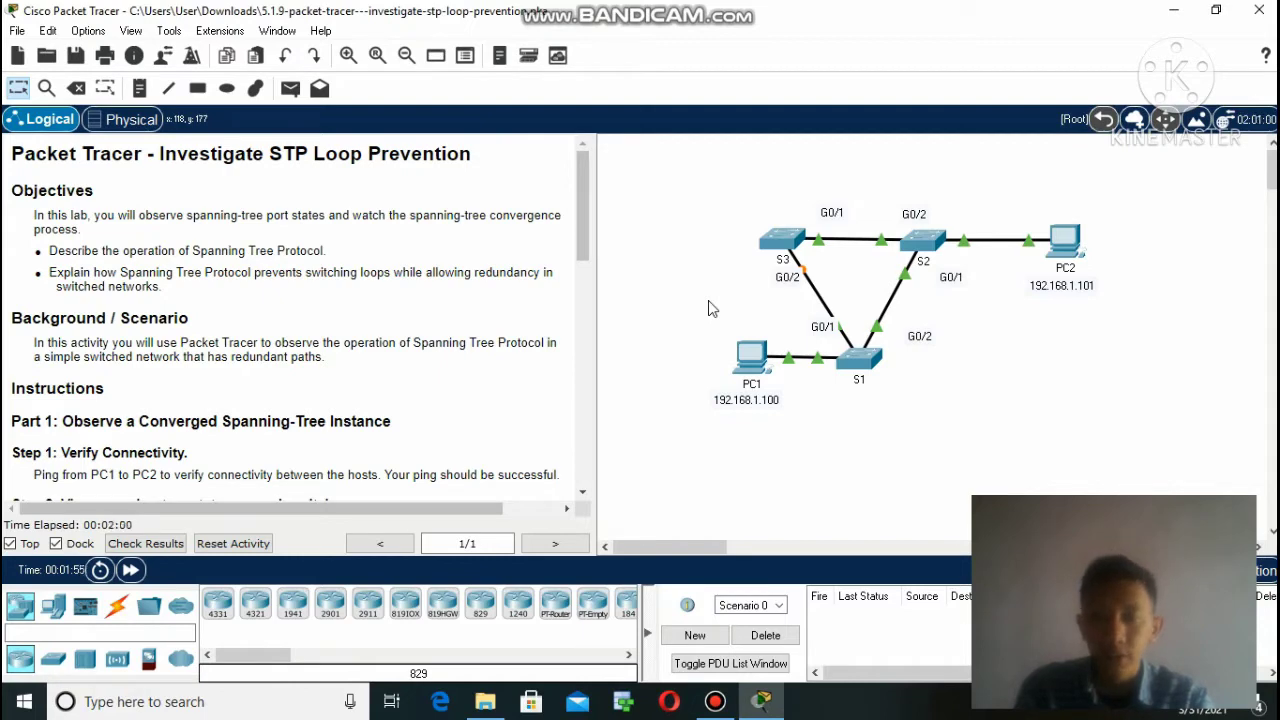
Replace the Guest name with the student's full name, add their e-mail, and save the user profile.
click(88, 31)
click(138, 92)
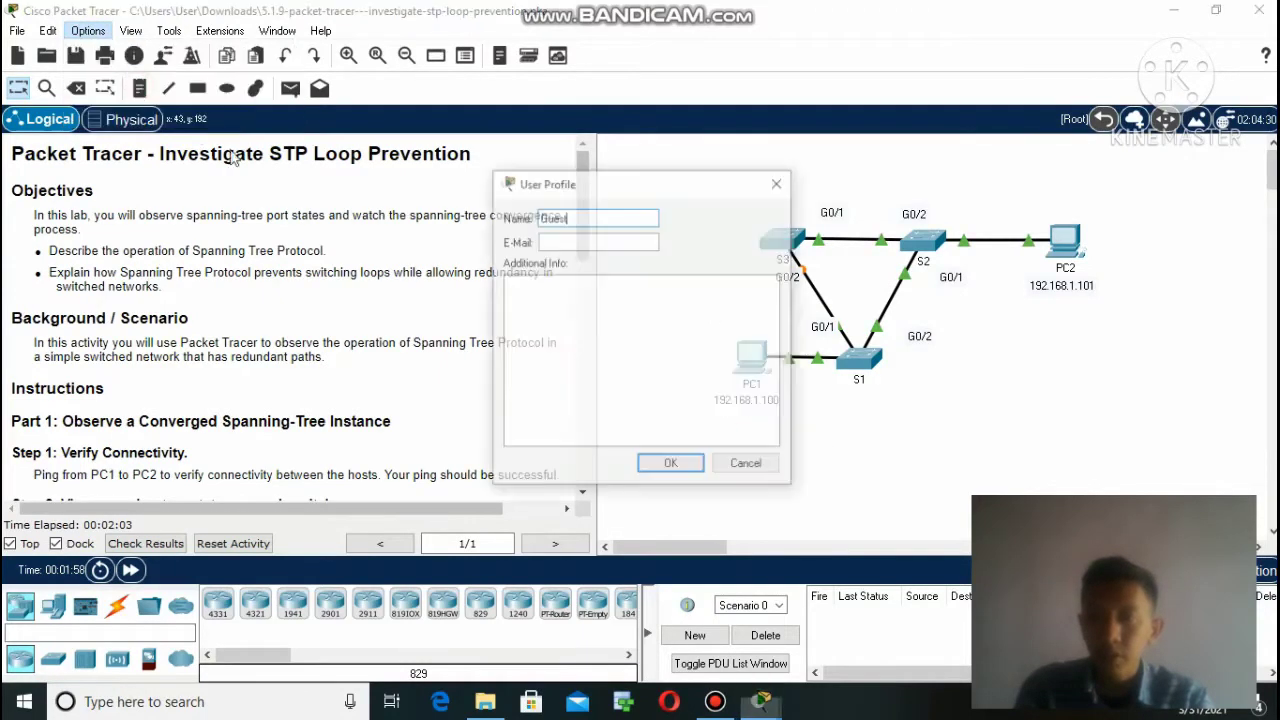
click(597, 220)
key(BackSpace)
key(BackSpace)
key(BackSpace)
key(BackSpace)
key(BackSpace)
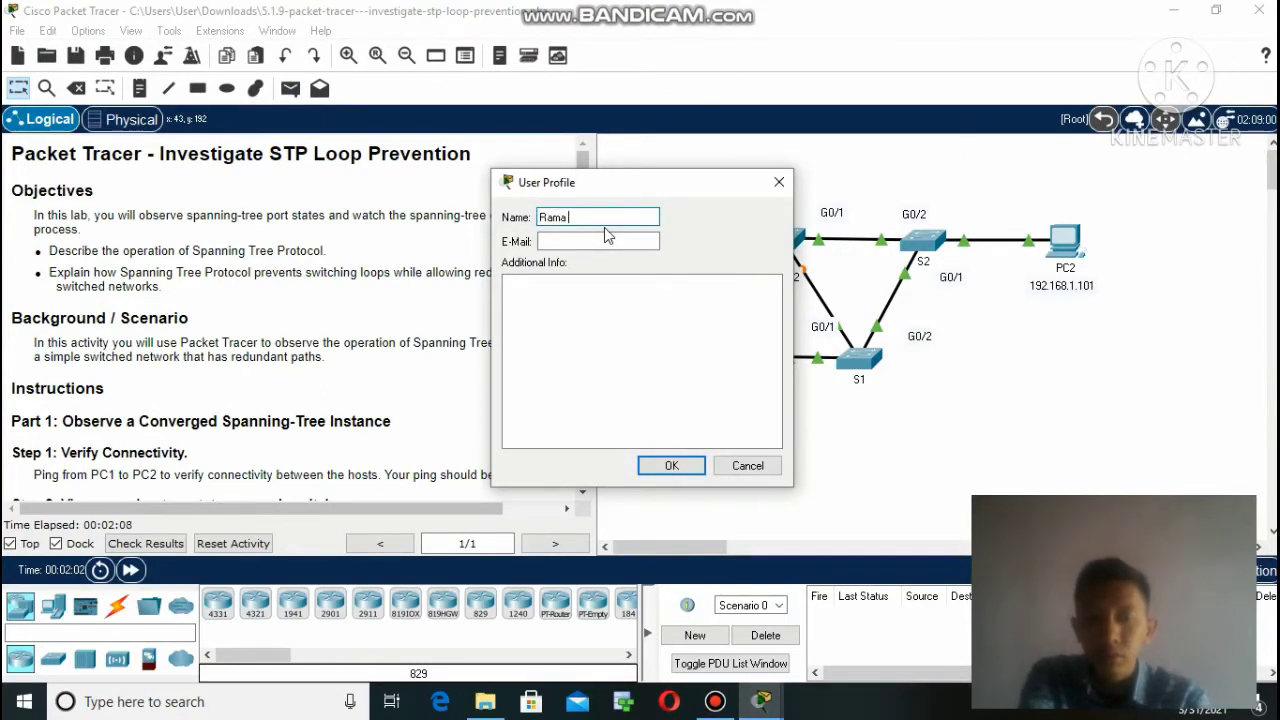
click(591, 243)
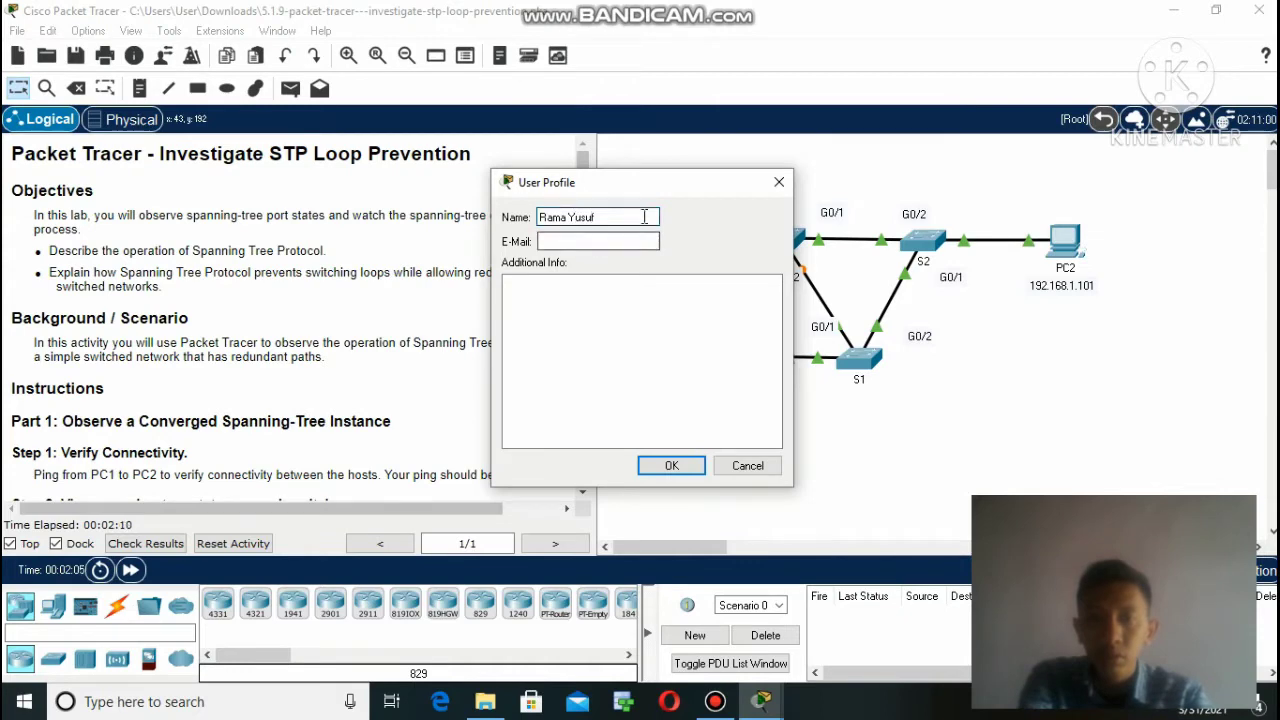
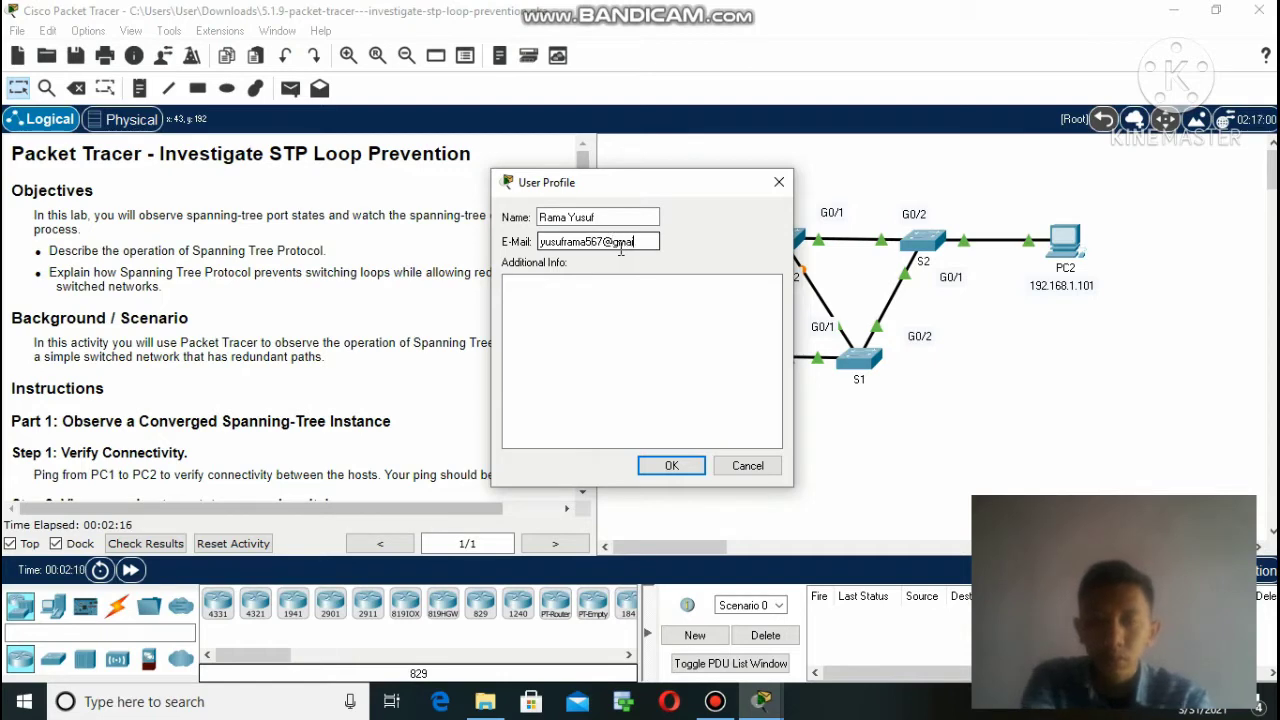
key(Return)
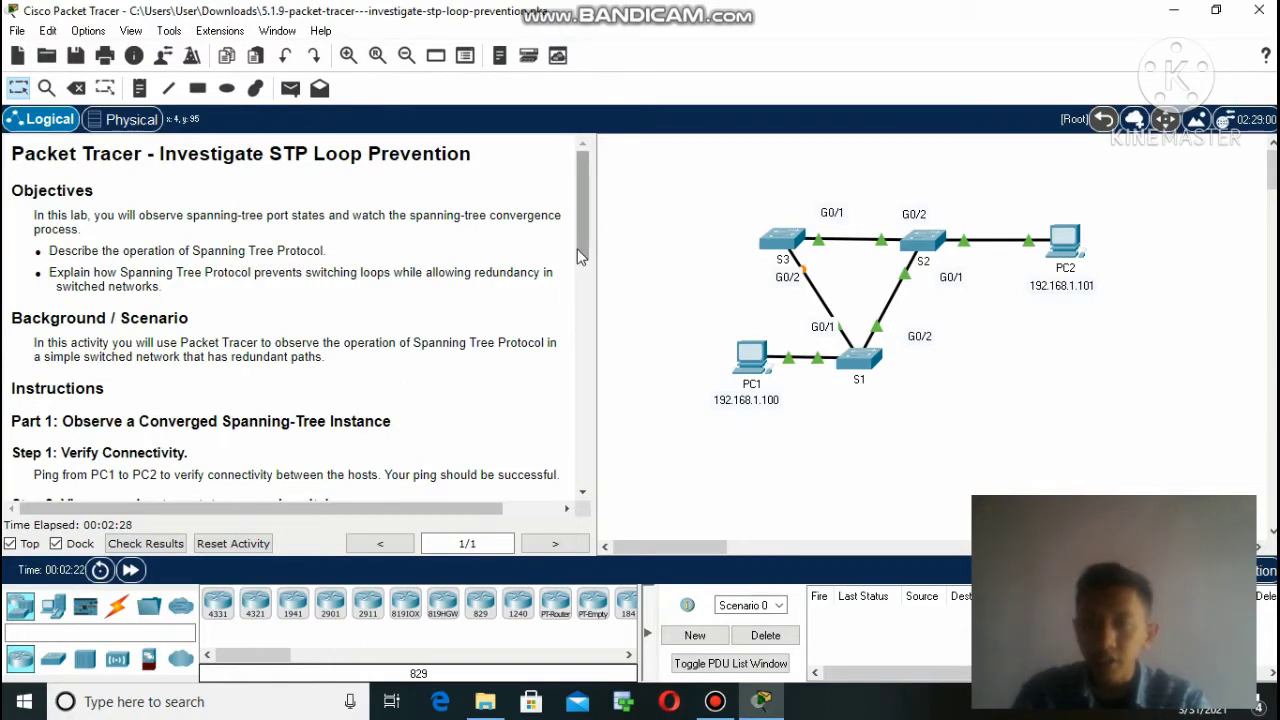
Scroll the lab instructions down to Step 2 on viewing spanning-tree status.
drag(587, 240, 585, 280)
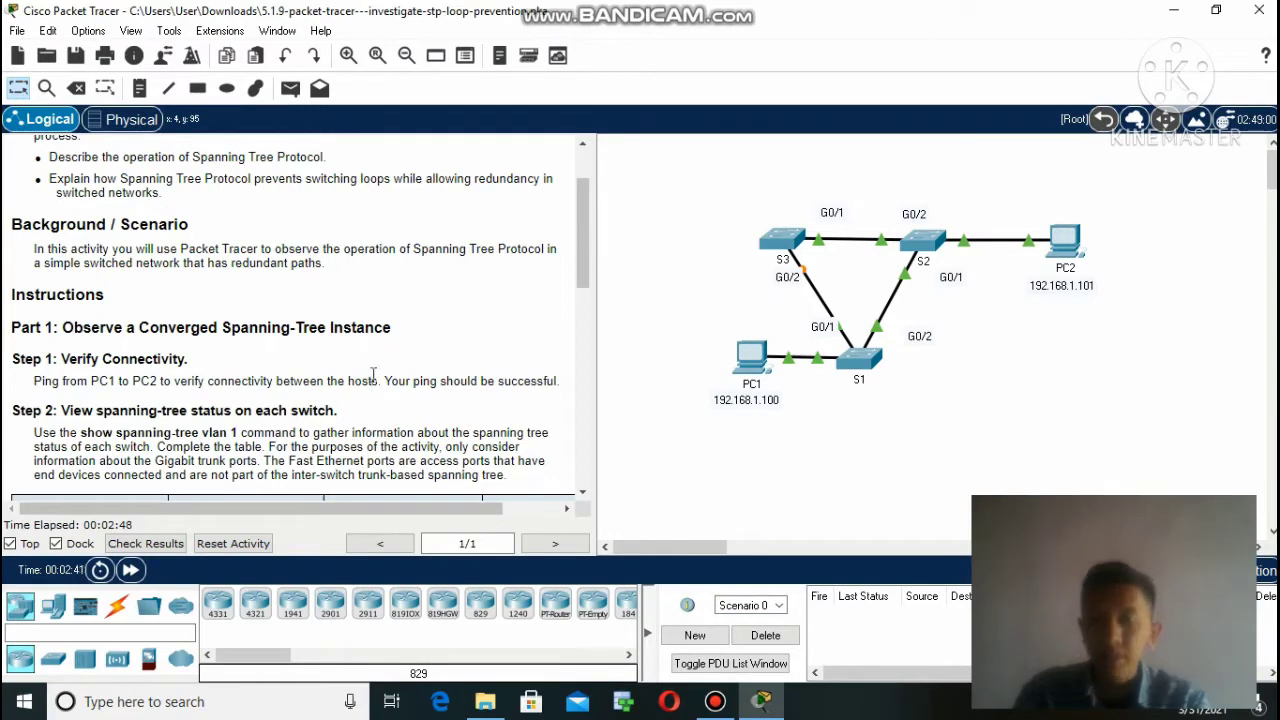
Ping 192.168.1.101 from PC1's command prompt, getting 4 of 4 replies with 0% loss.
click(756, 362)
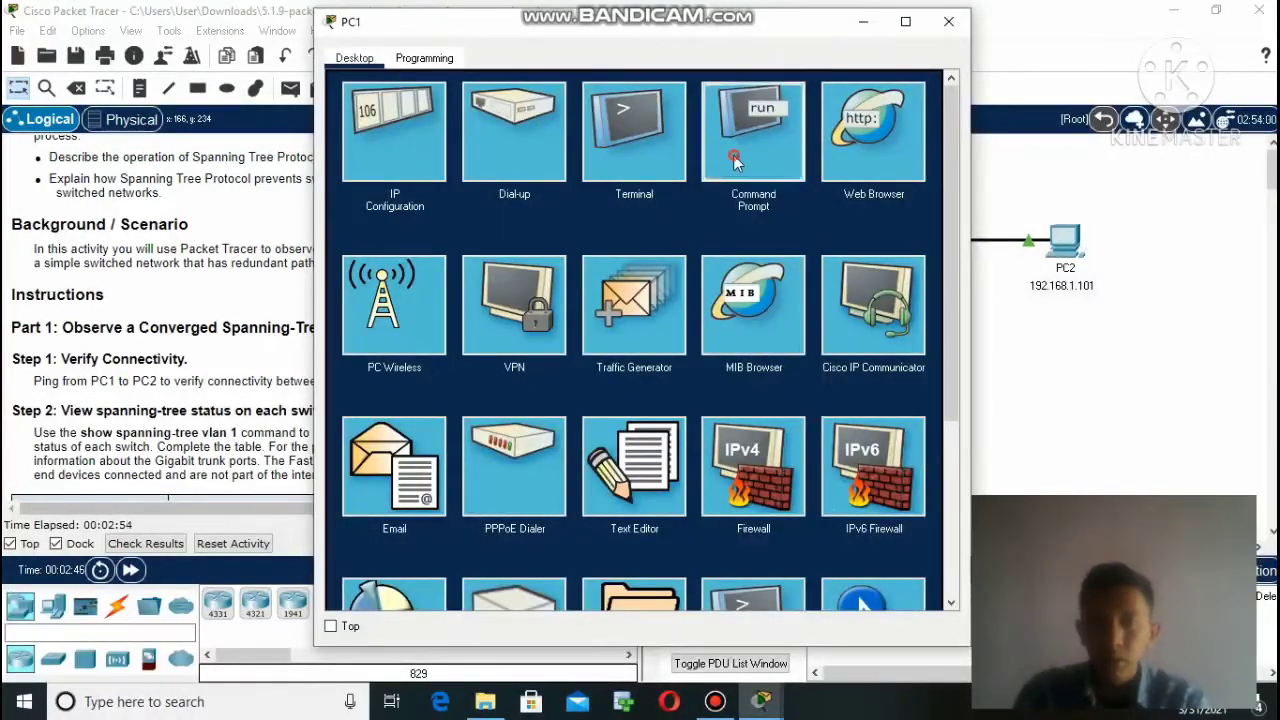
click(734, 160)
text(pin)
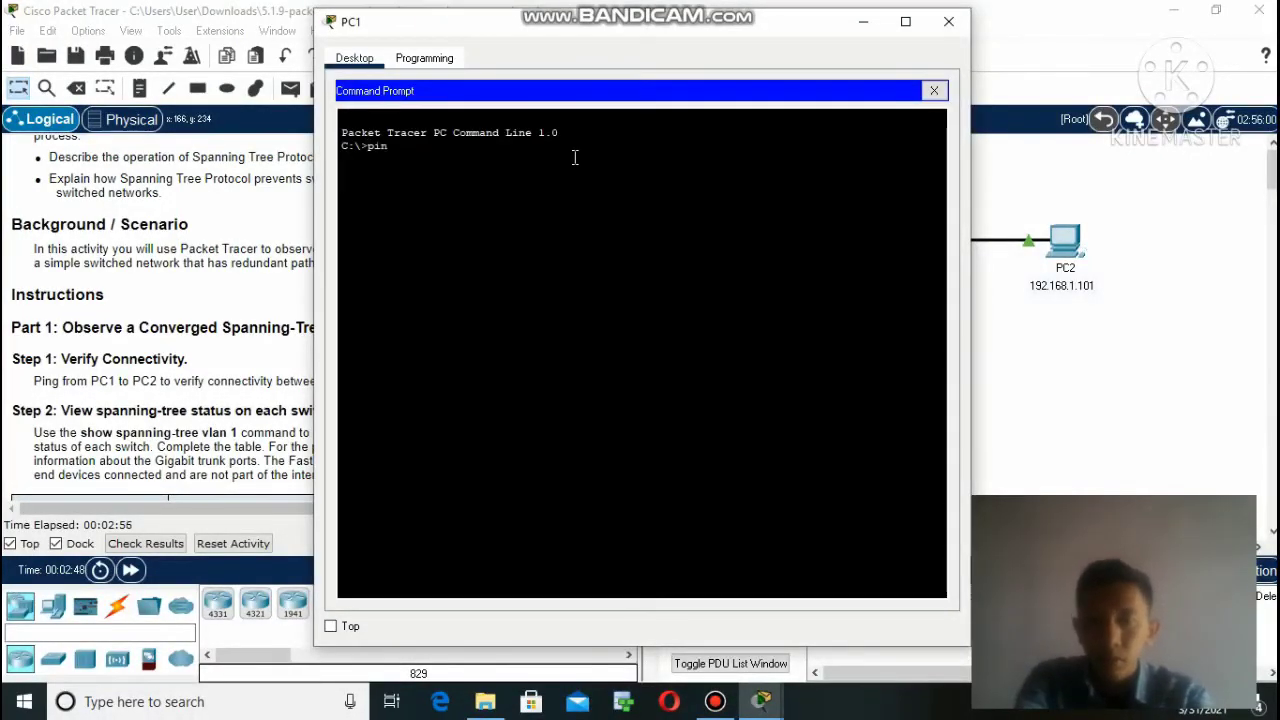
text(g 19)
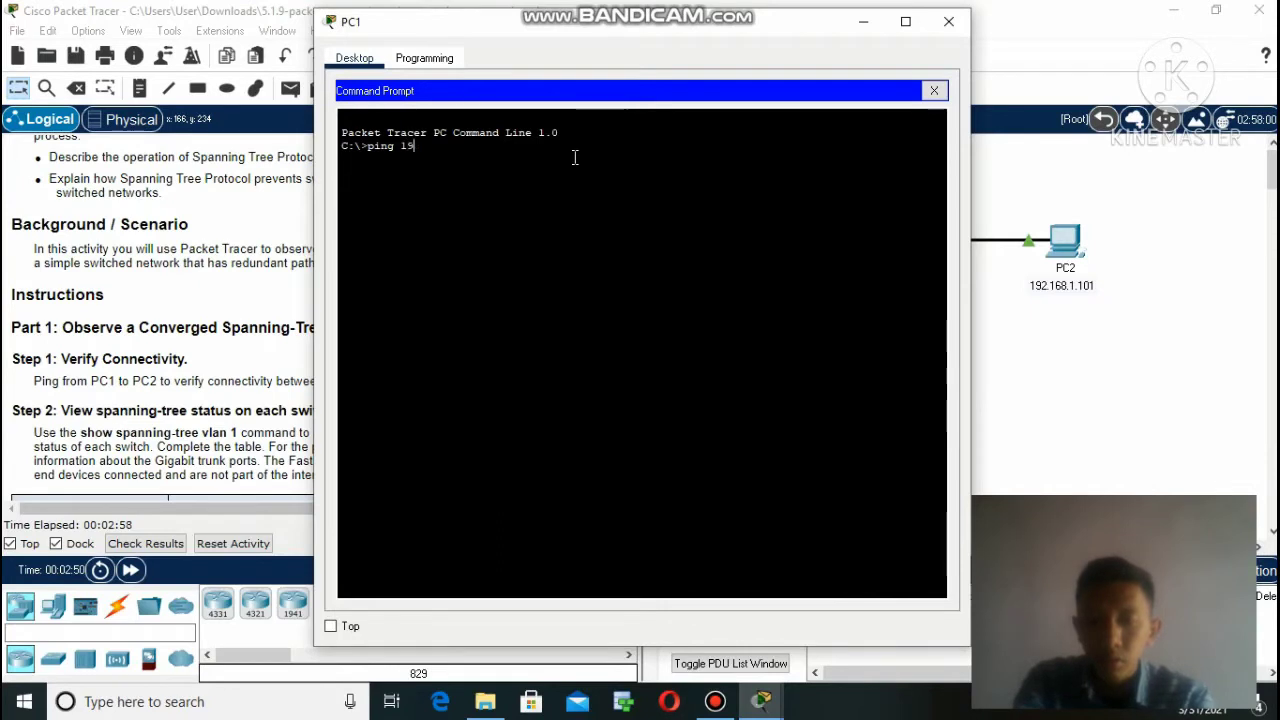
text(2.168.)
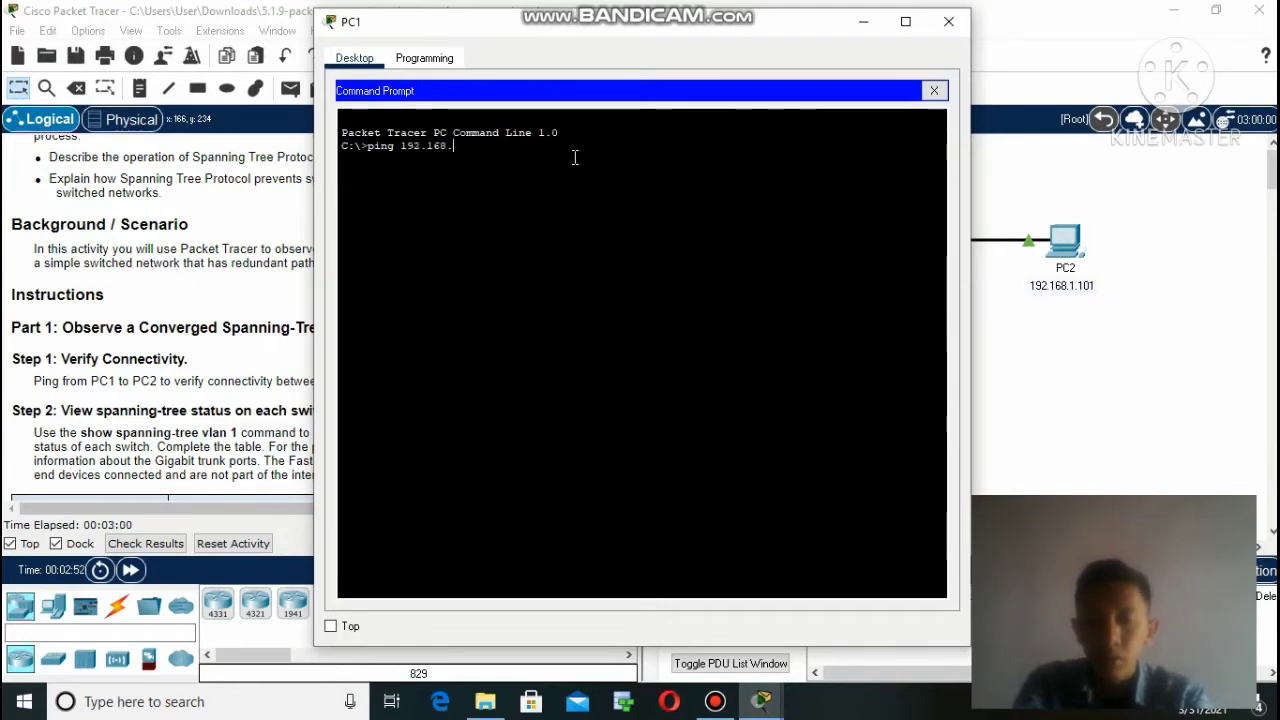
text(1.101)
key(Return)
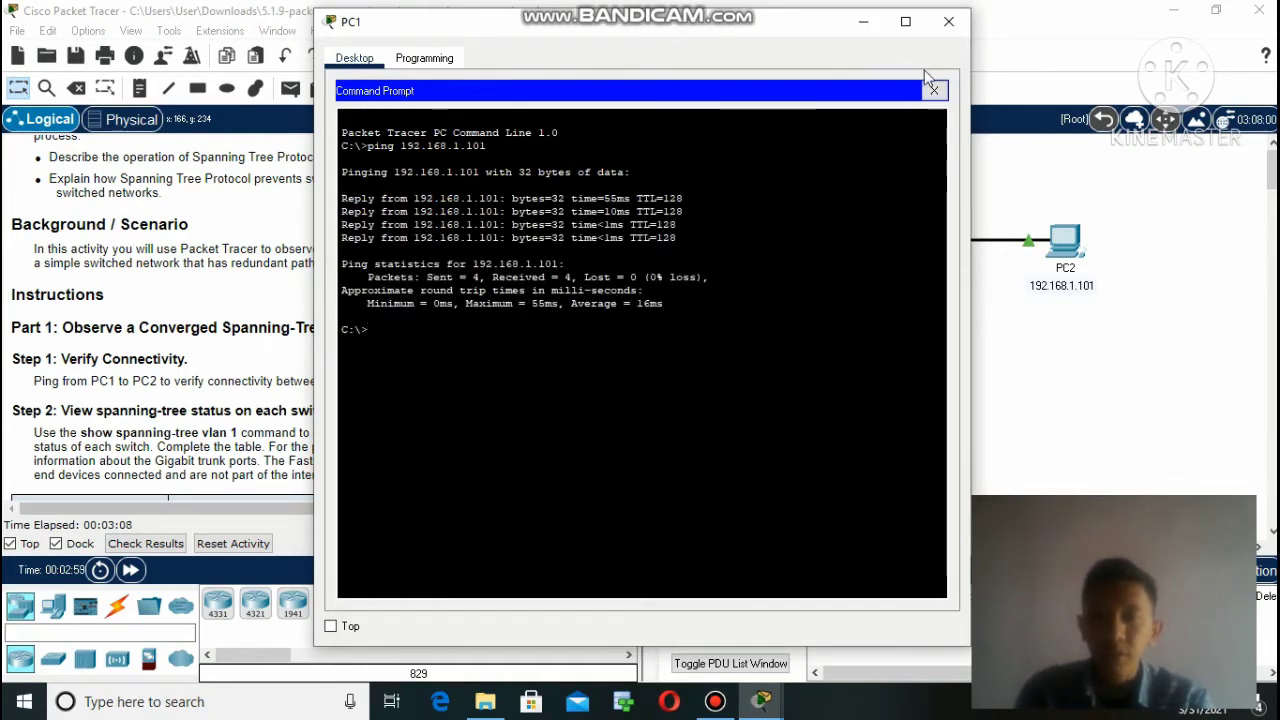
click(948, 21)
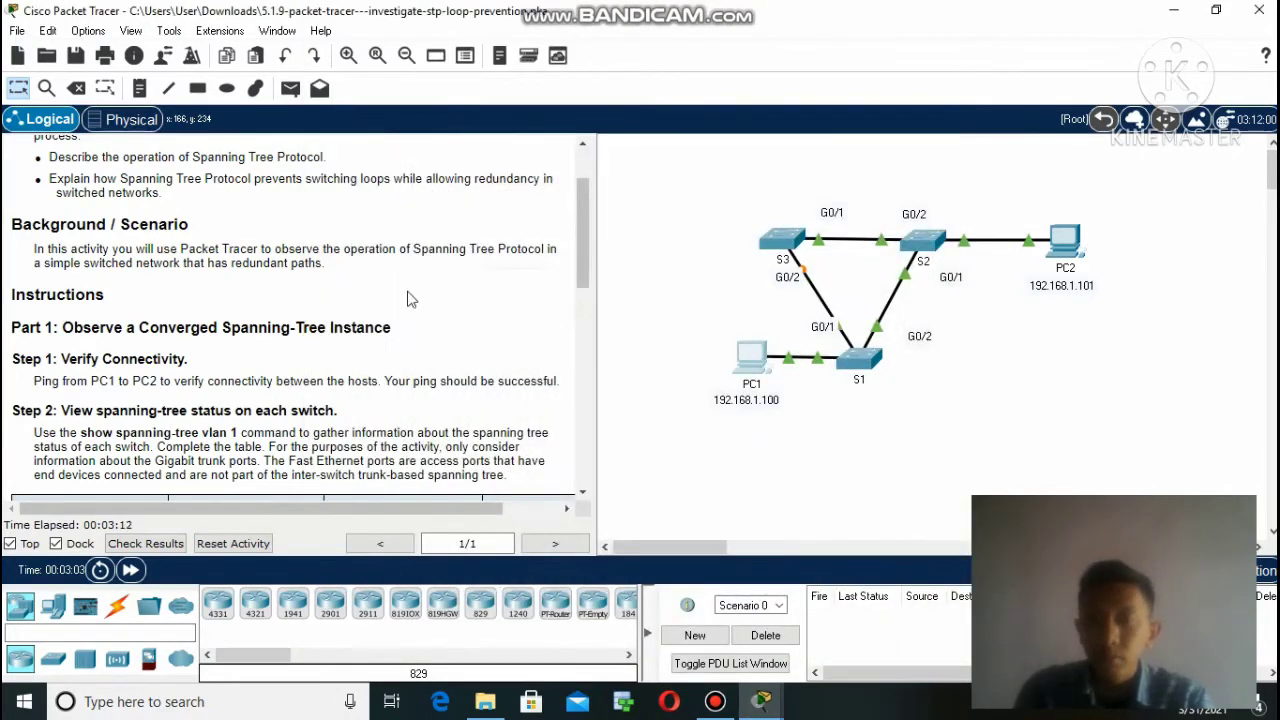
Scroll the instructions to Step 2's blank S1–S3 spanning-tree status table and its questions.
drag(585, 226, 585, 270)
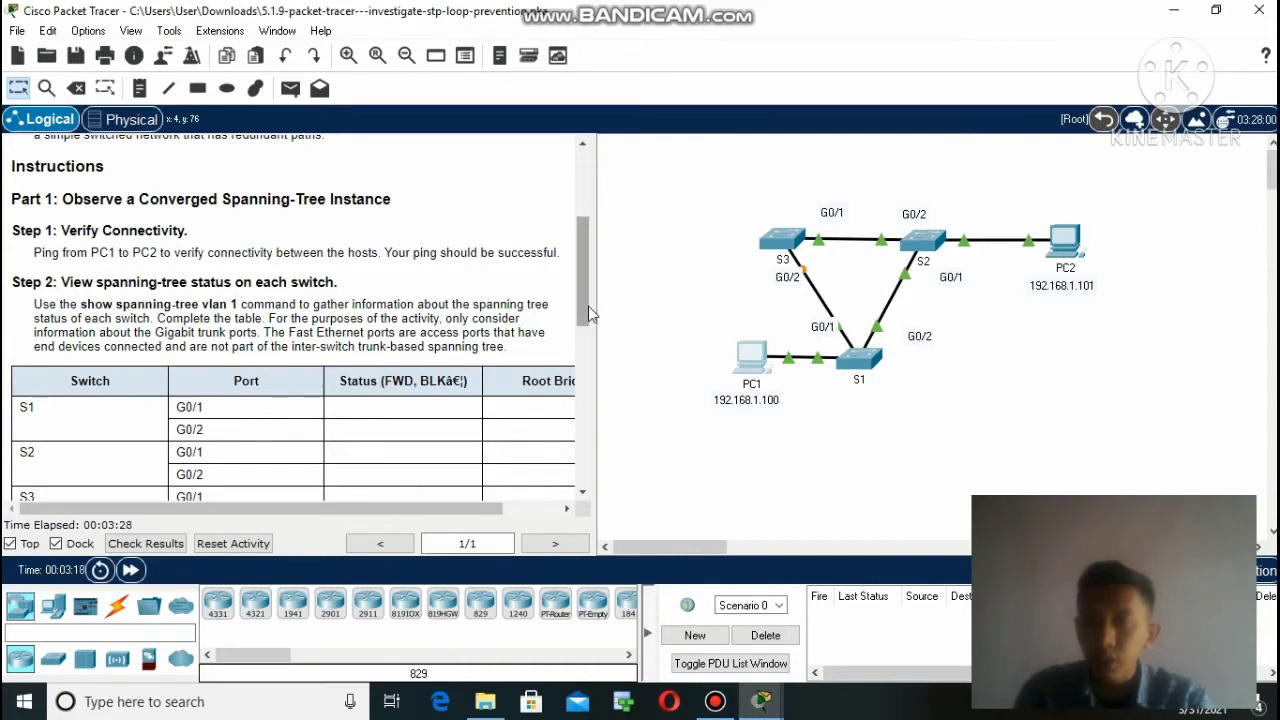
drag(583, 297, 585, 350)
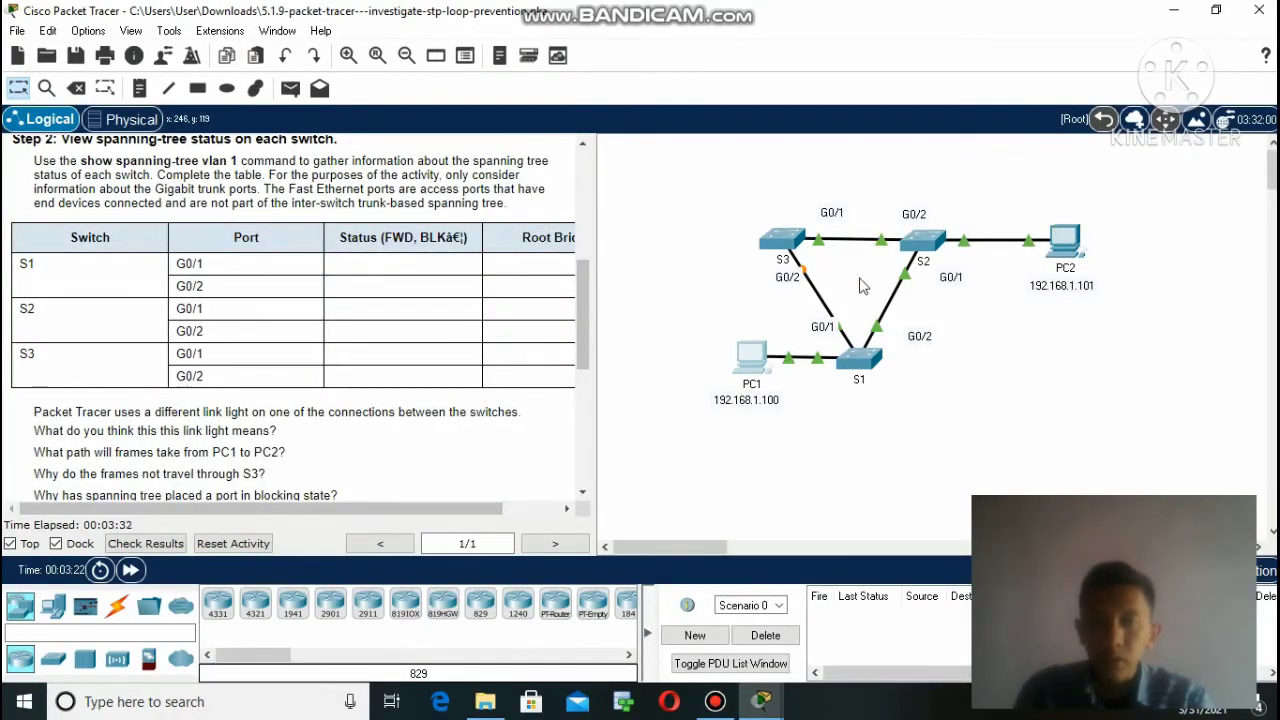
Run show spanning-tree vlan 1 on S1: G0/1 designated and G0/2 root, both forwarding.
click(862, 362)
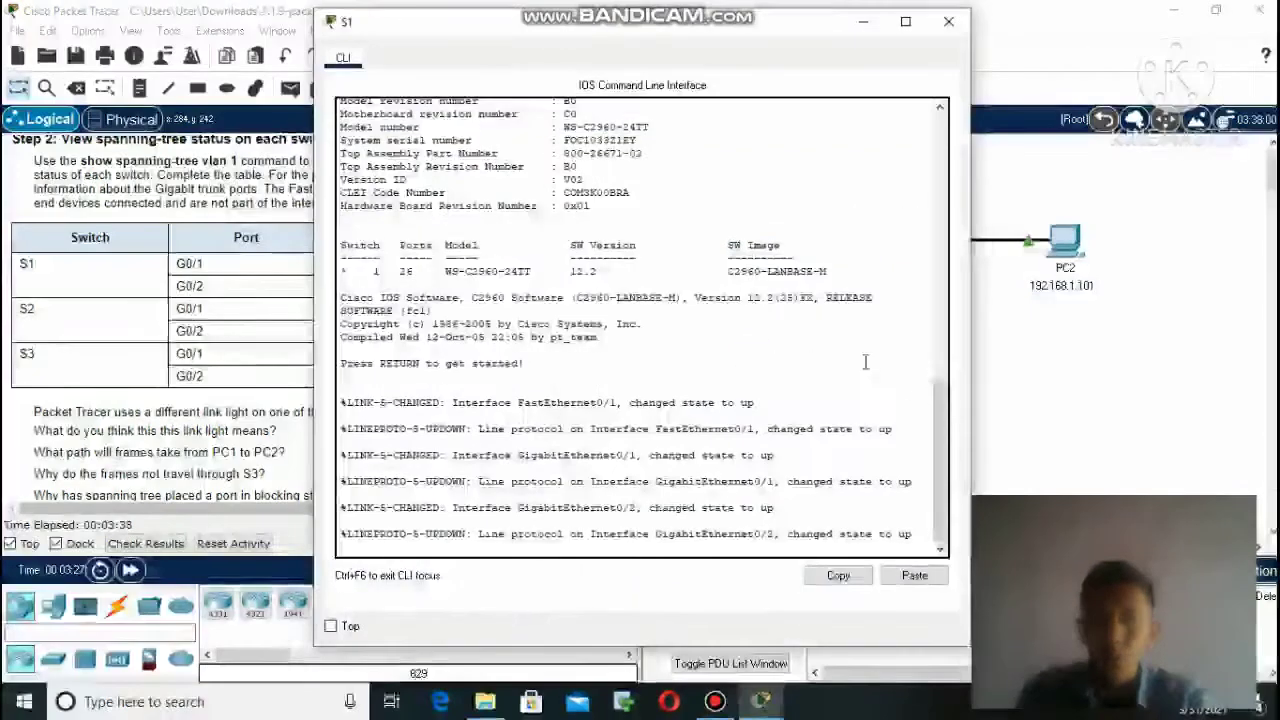
click(602, 549)
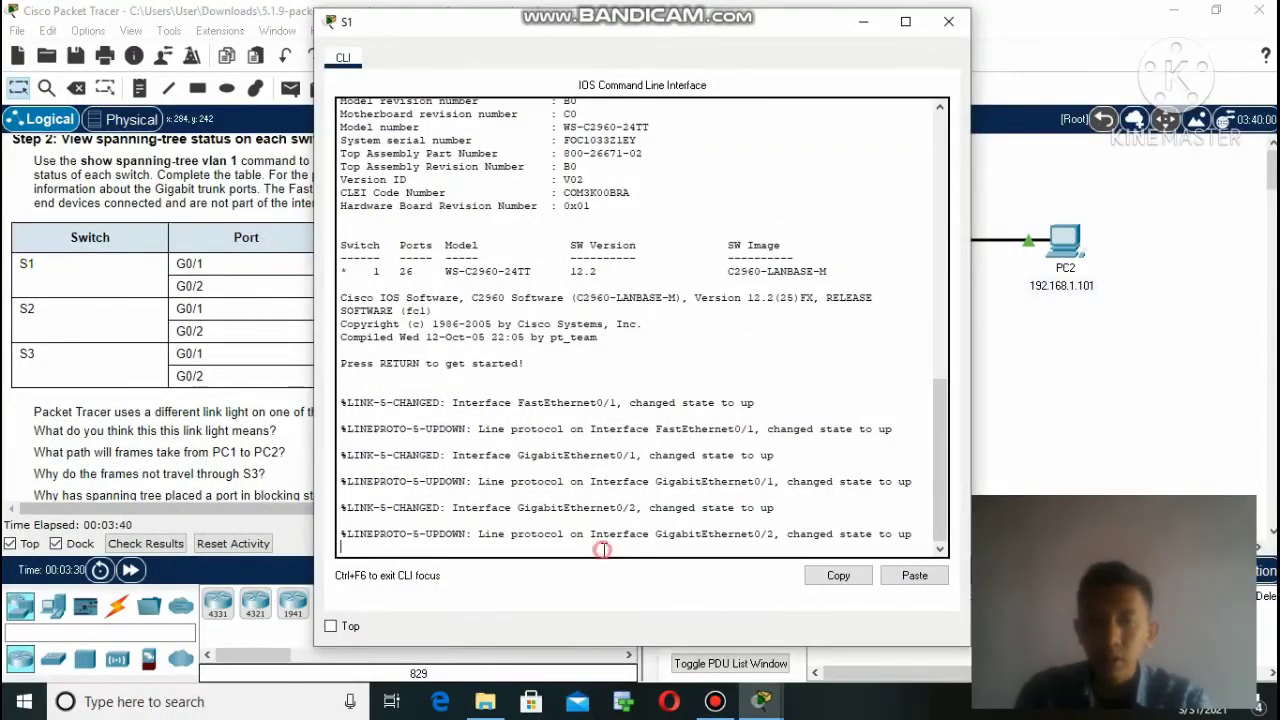
key(Return)
text(enab)
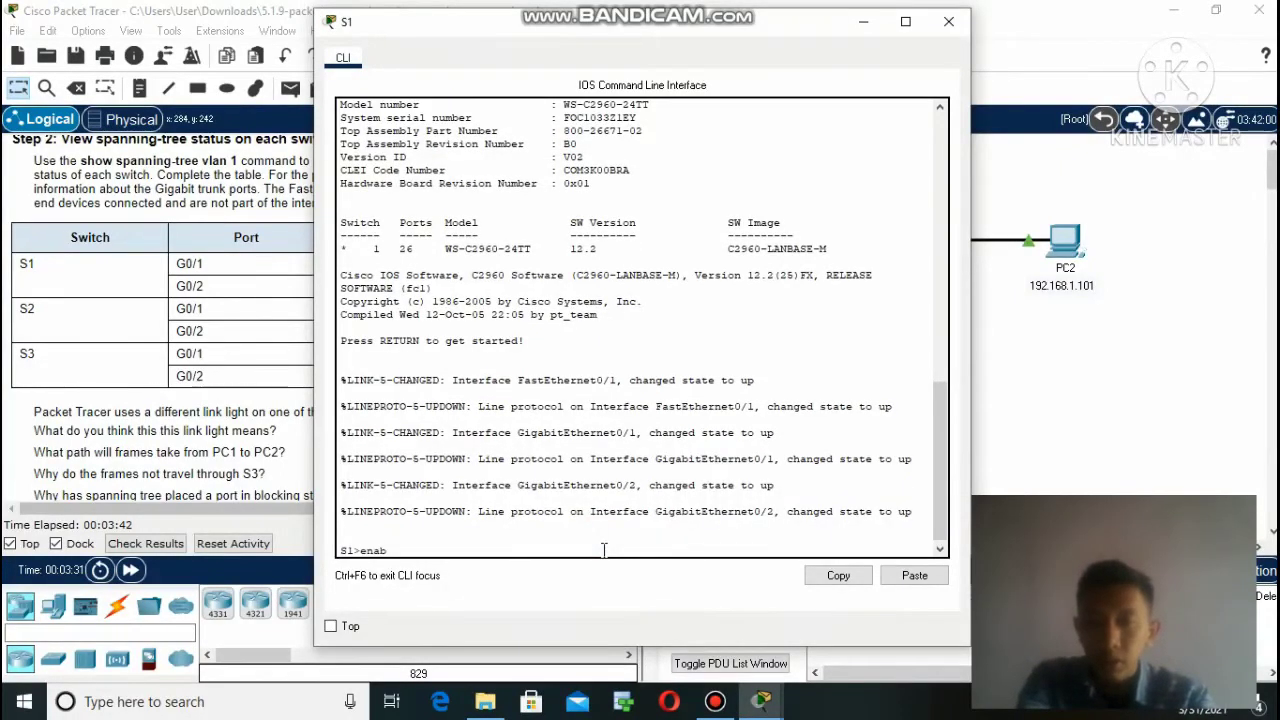
text(le)
key(Return)
text(s)
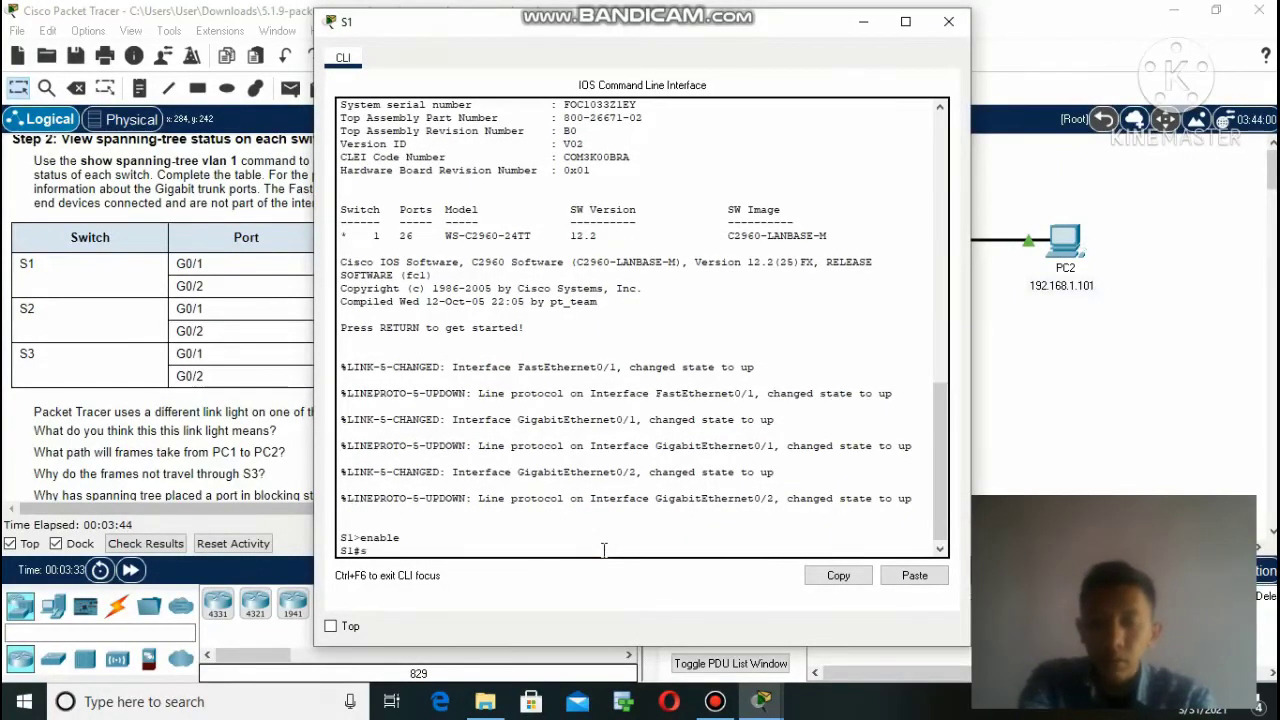
text(wit)
key(BackSpace)
key(BackSpace)
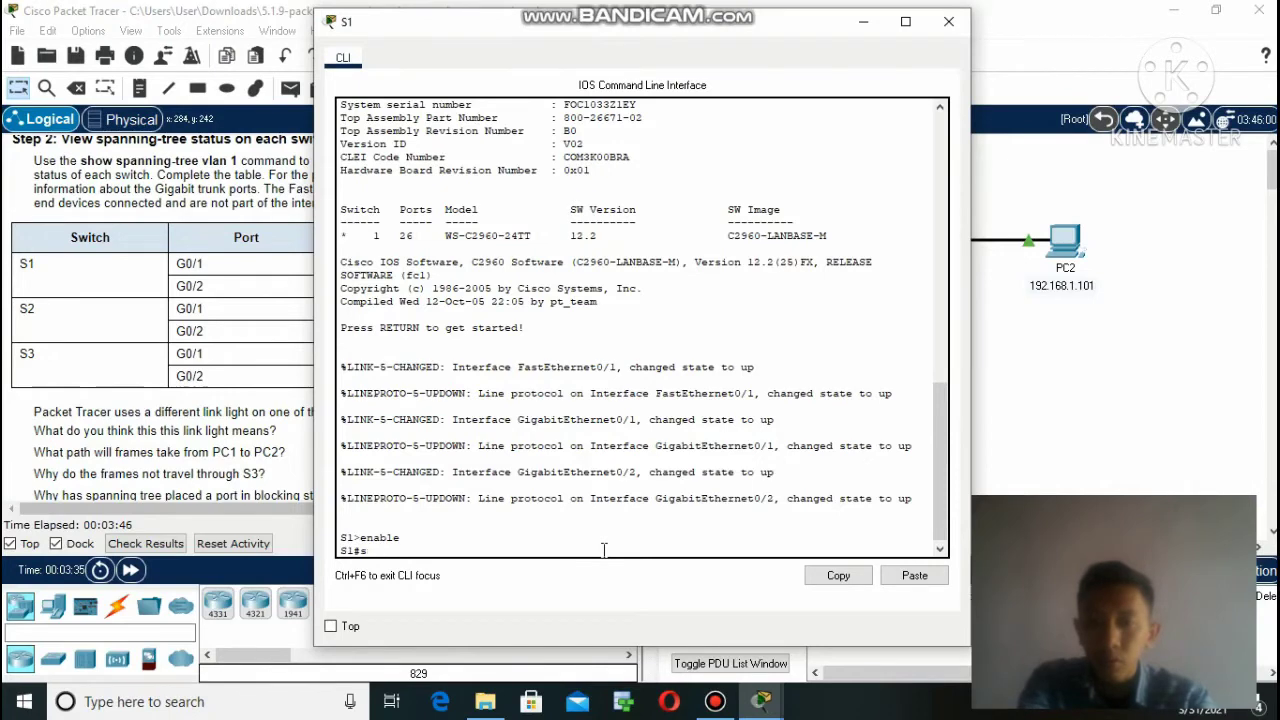
text(how)
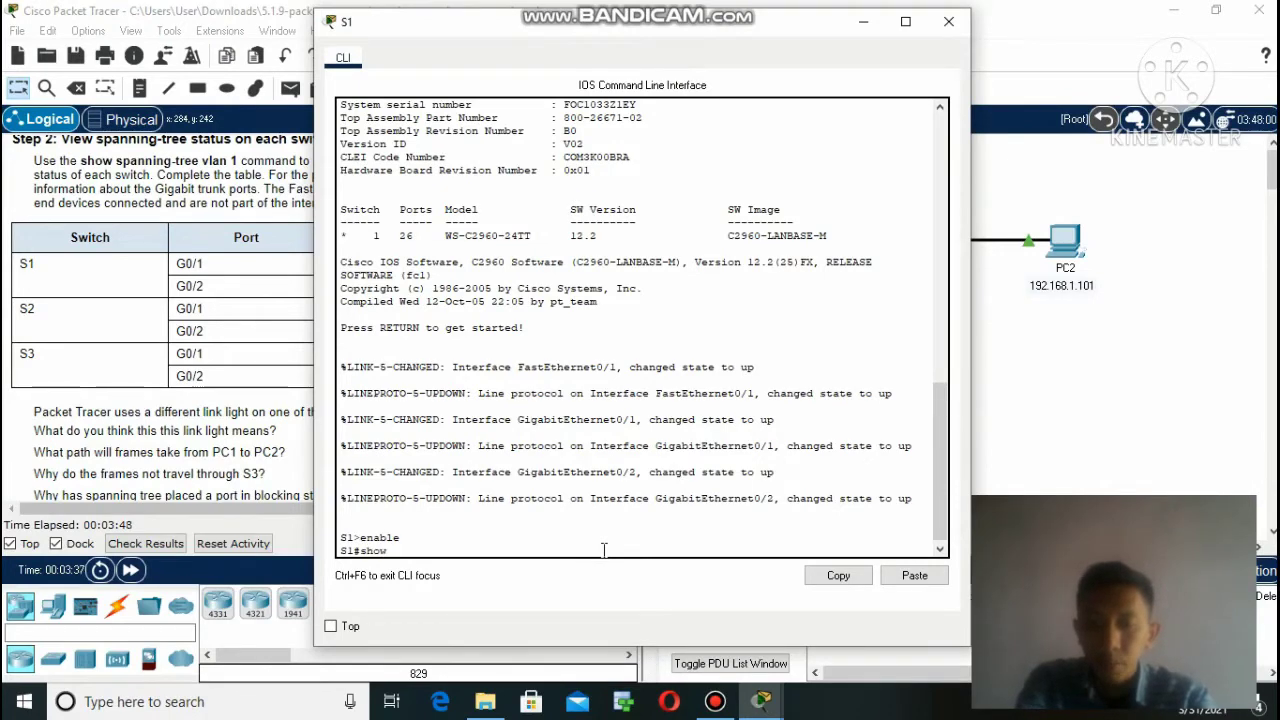
text( span)
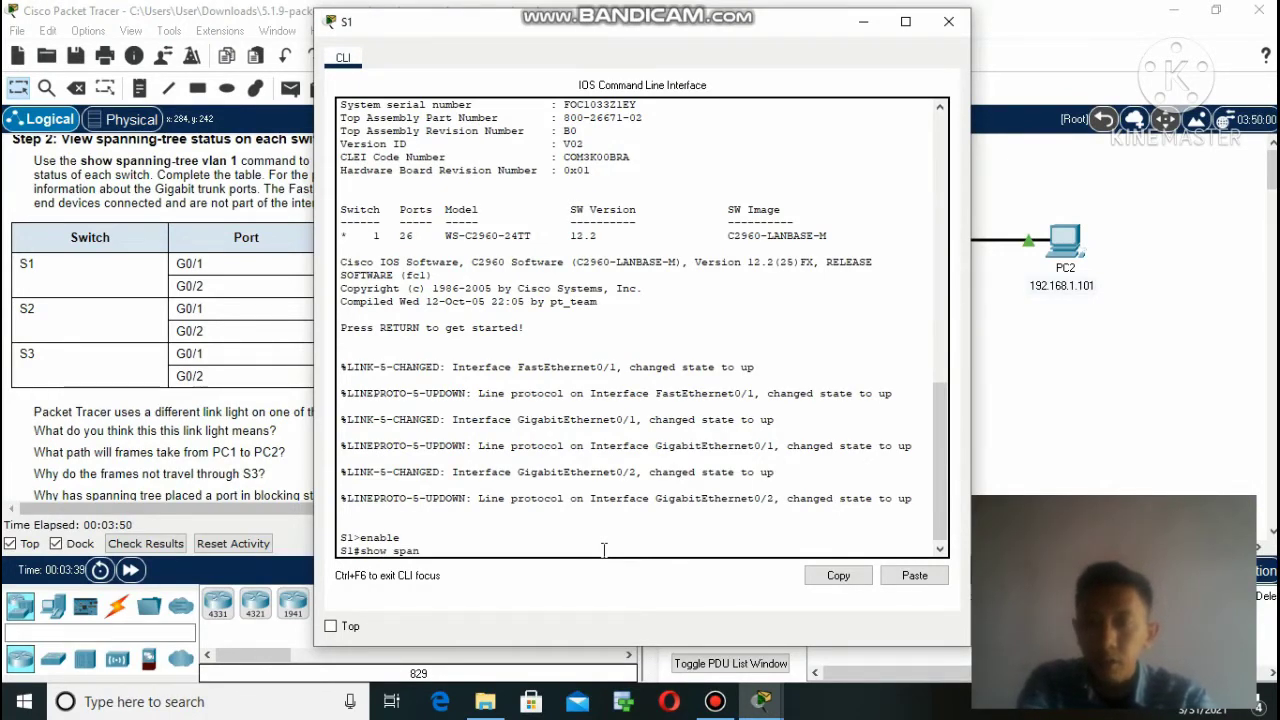
text(ning-tree)
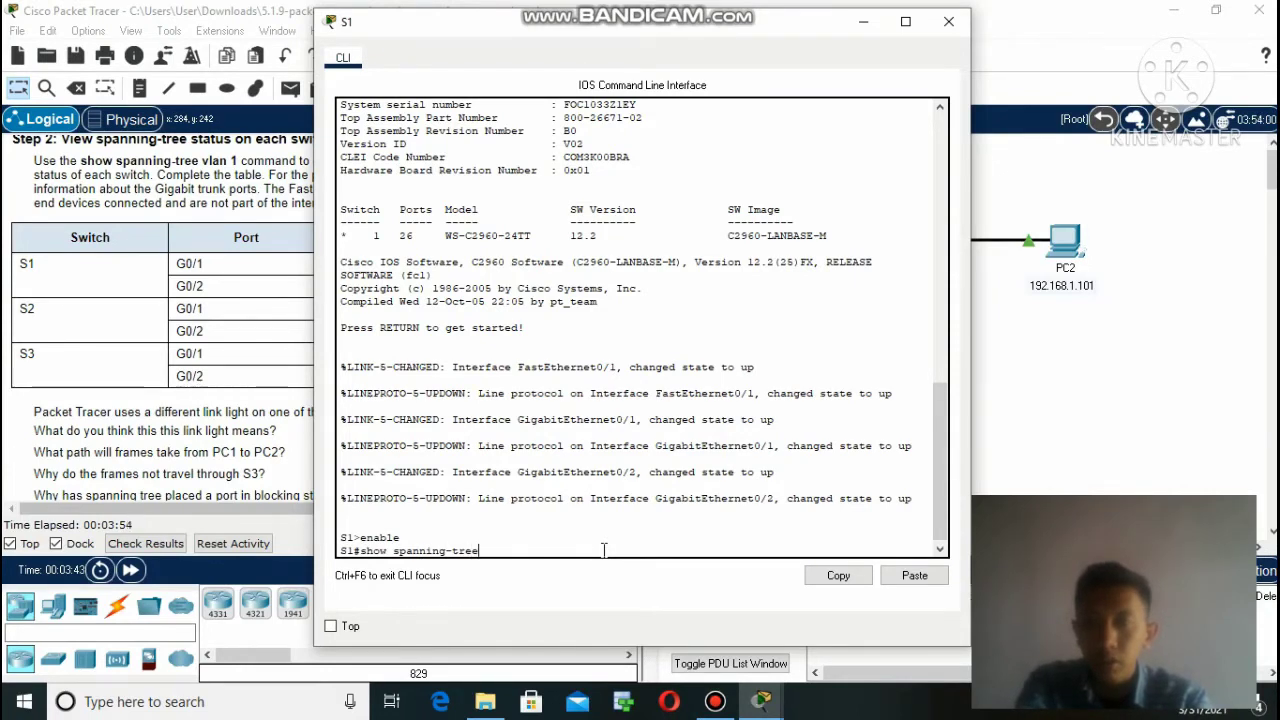
text( vlan 1)
key(Return)
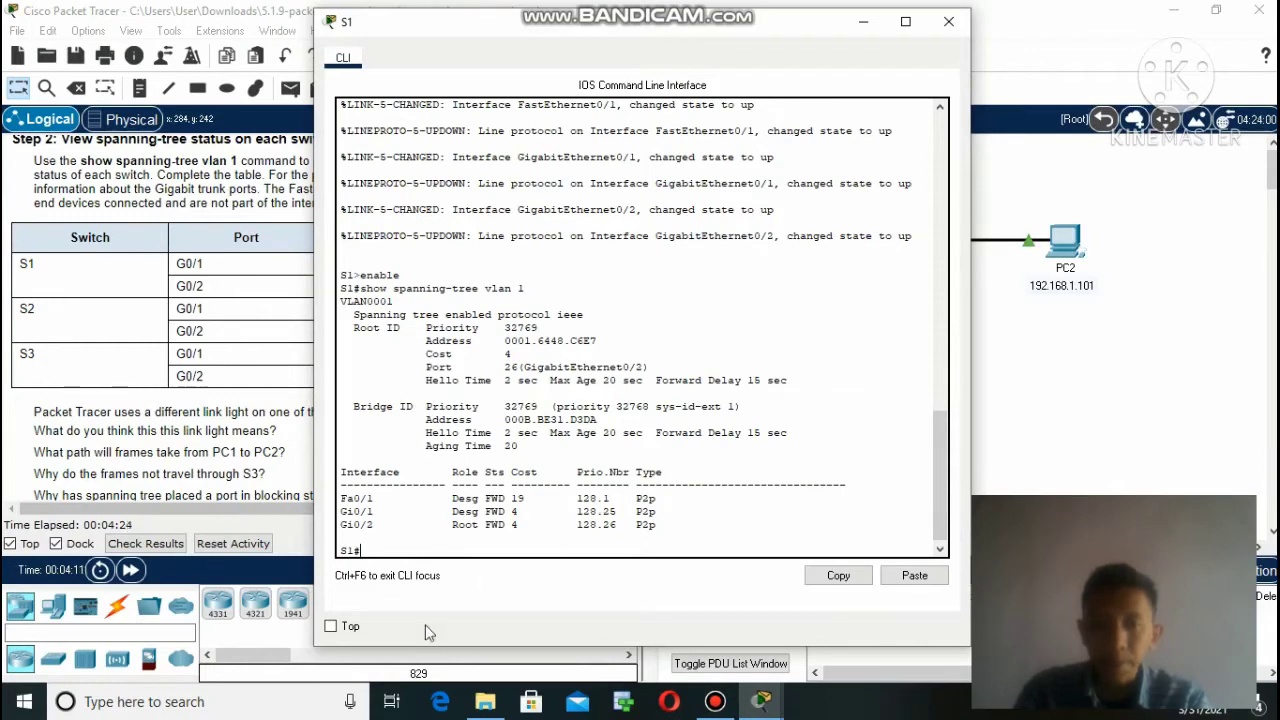
click(865, 23)
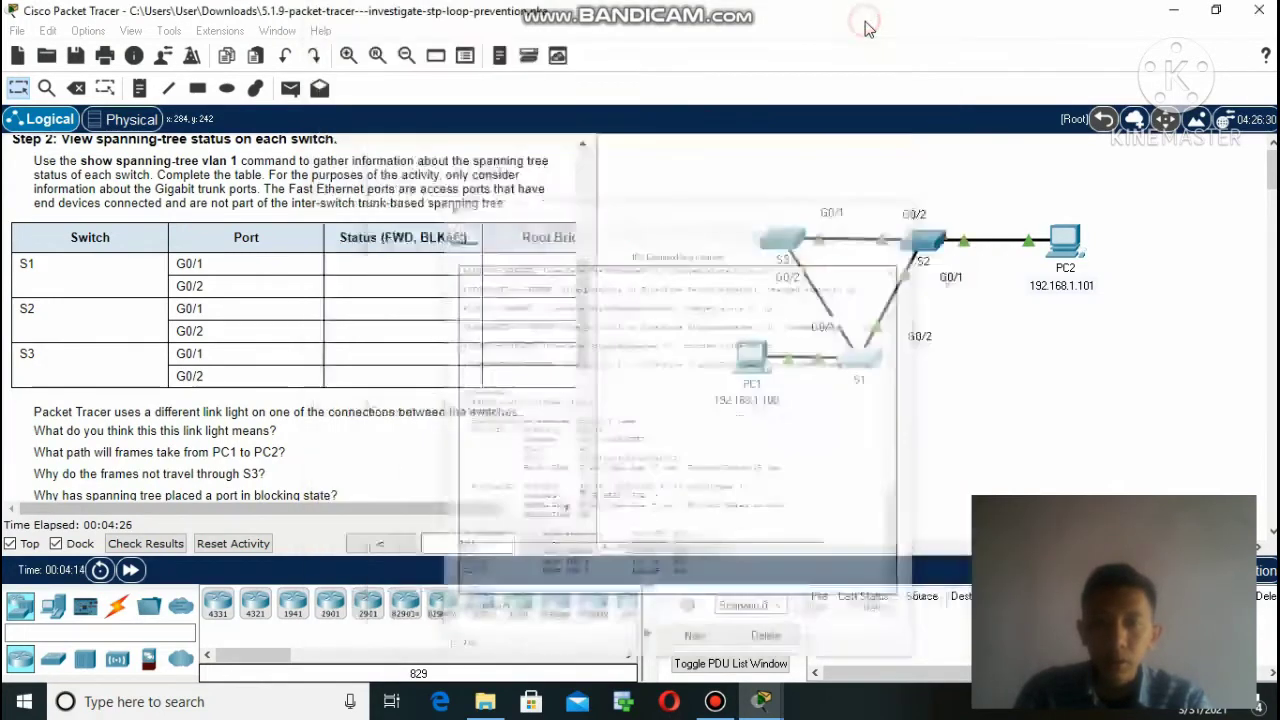
Run show spanning-tree vlan 1 on S2: root bridge, G0/1 and G0/2 designated forwarding.
click(926, 255)
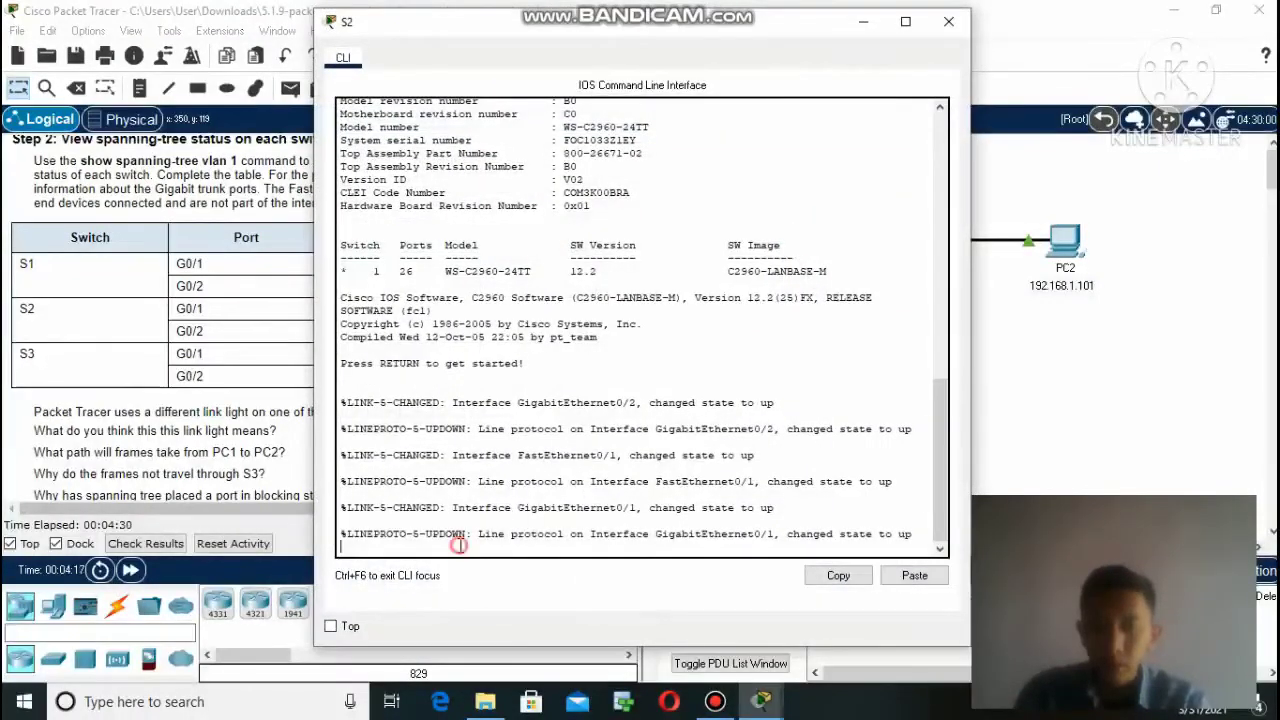
text(enable)
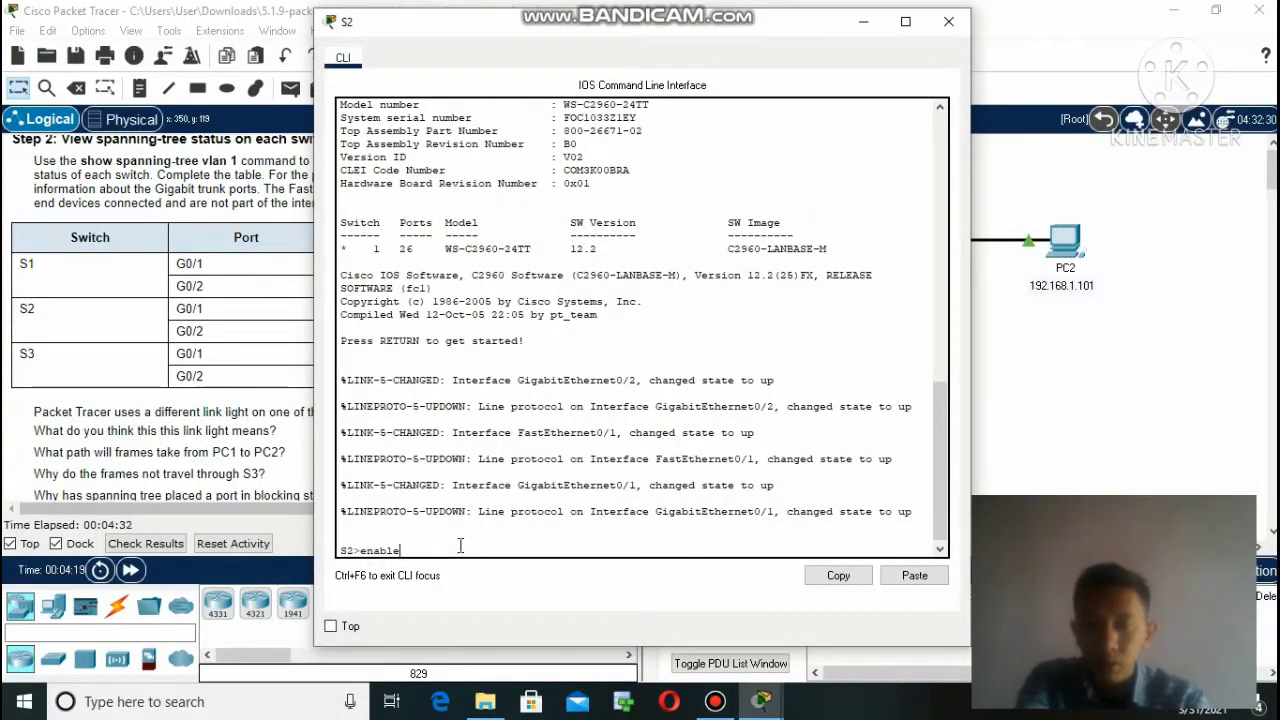
key(Return)
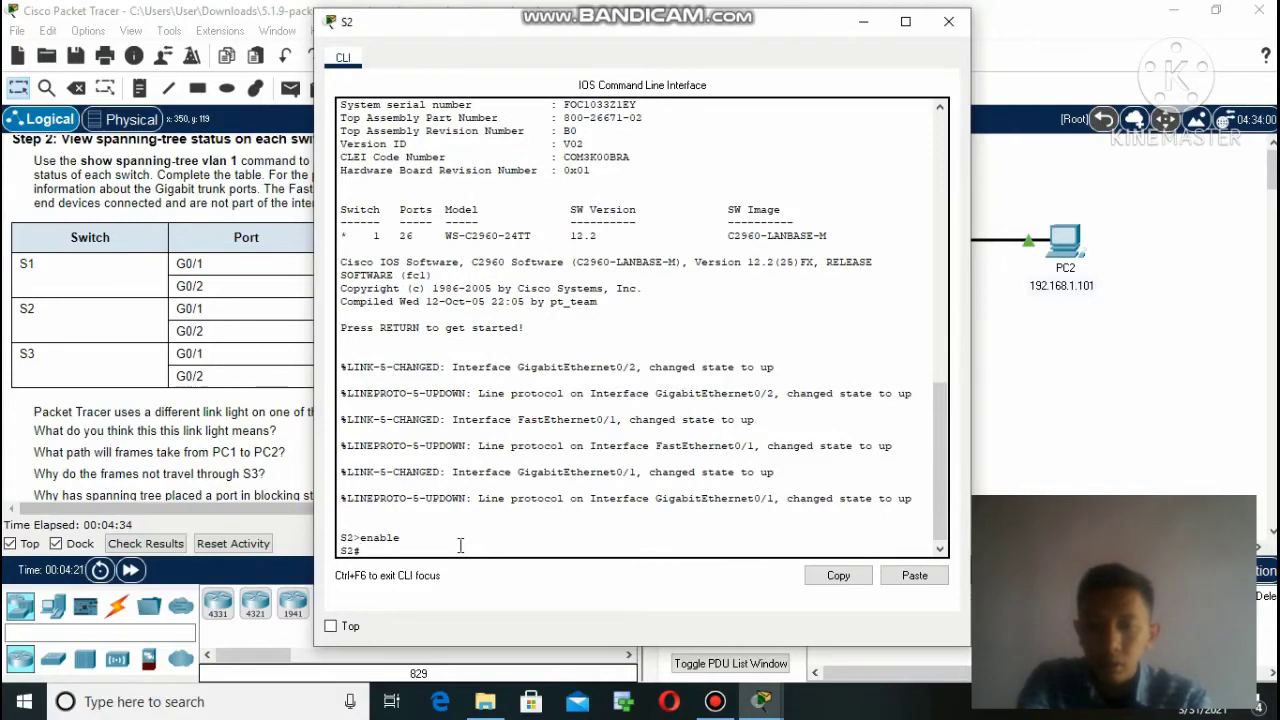
text(show spanning)
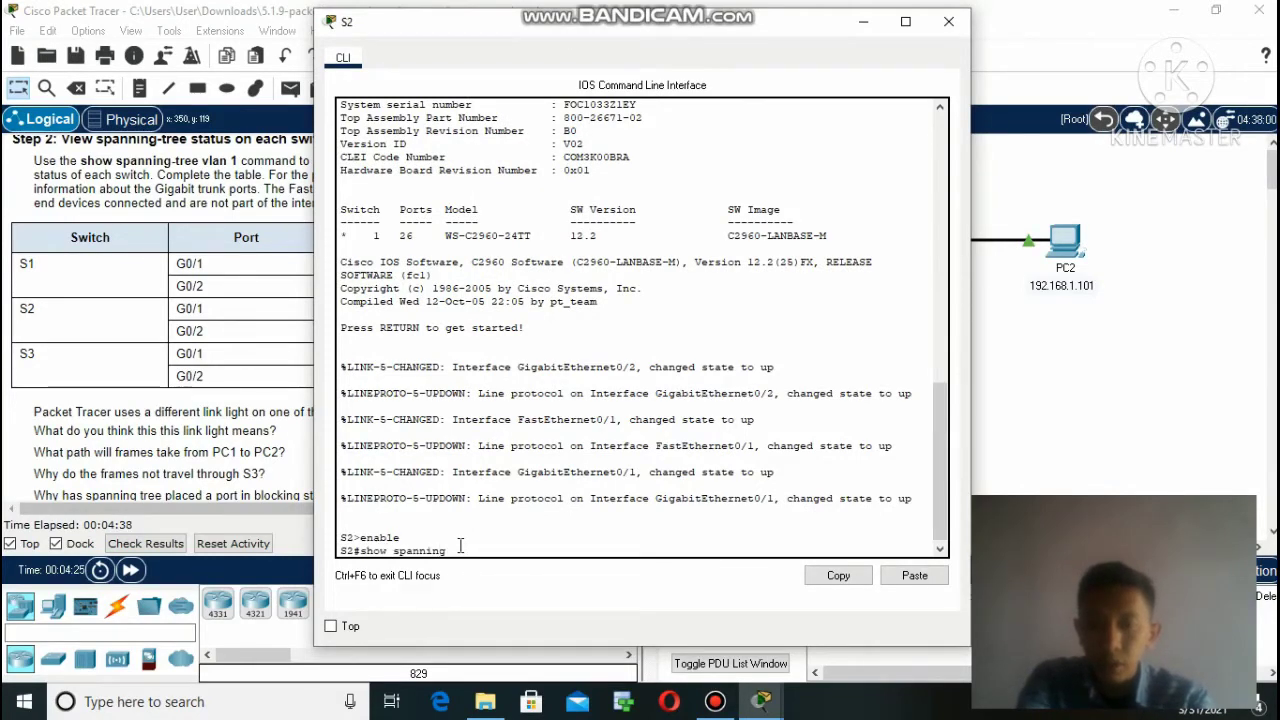
text(-tree)
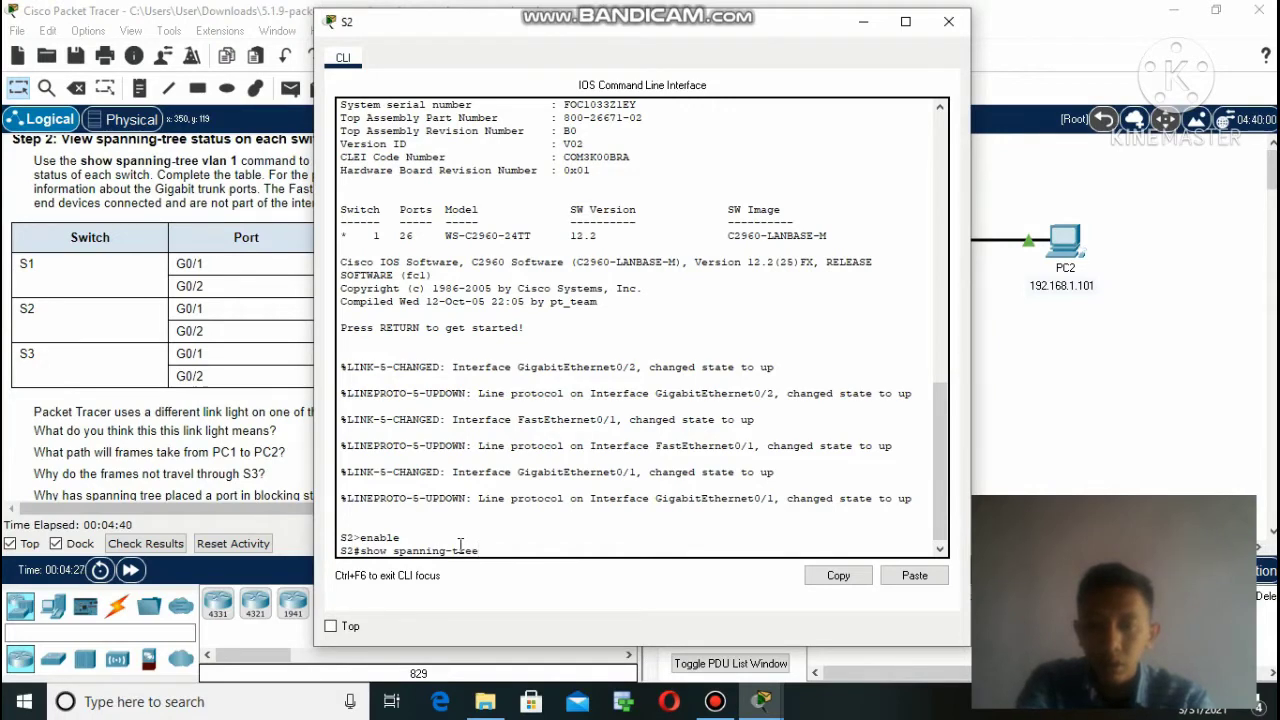
text( v)
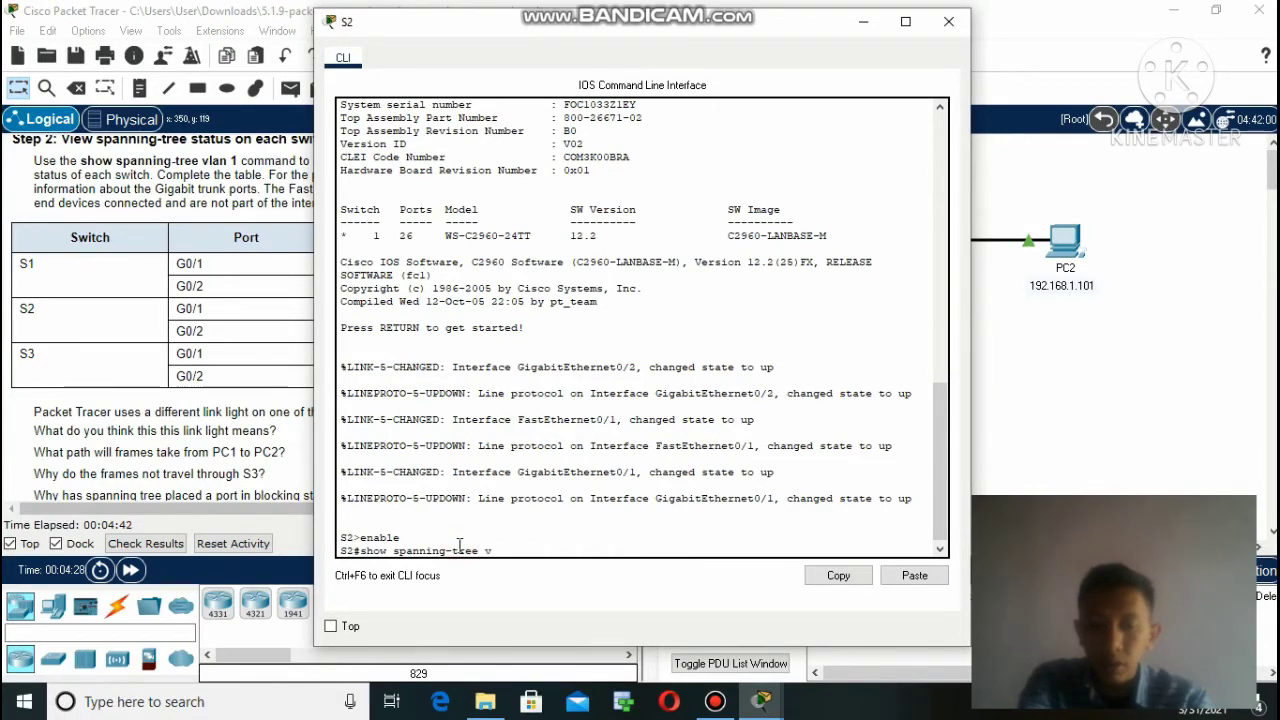
text(lan 1)
key(Return)
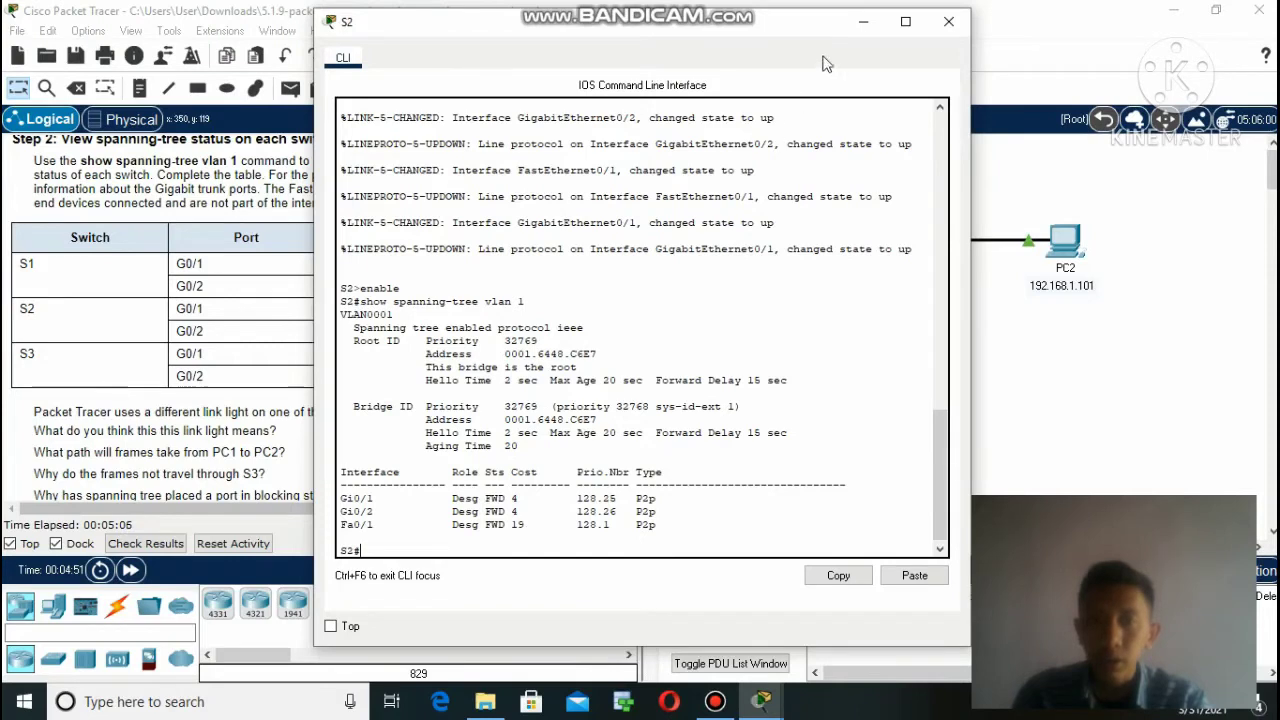
click(863, 22)
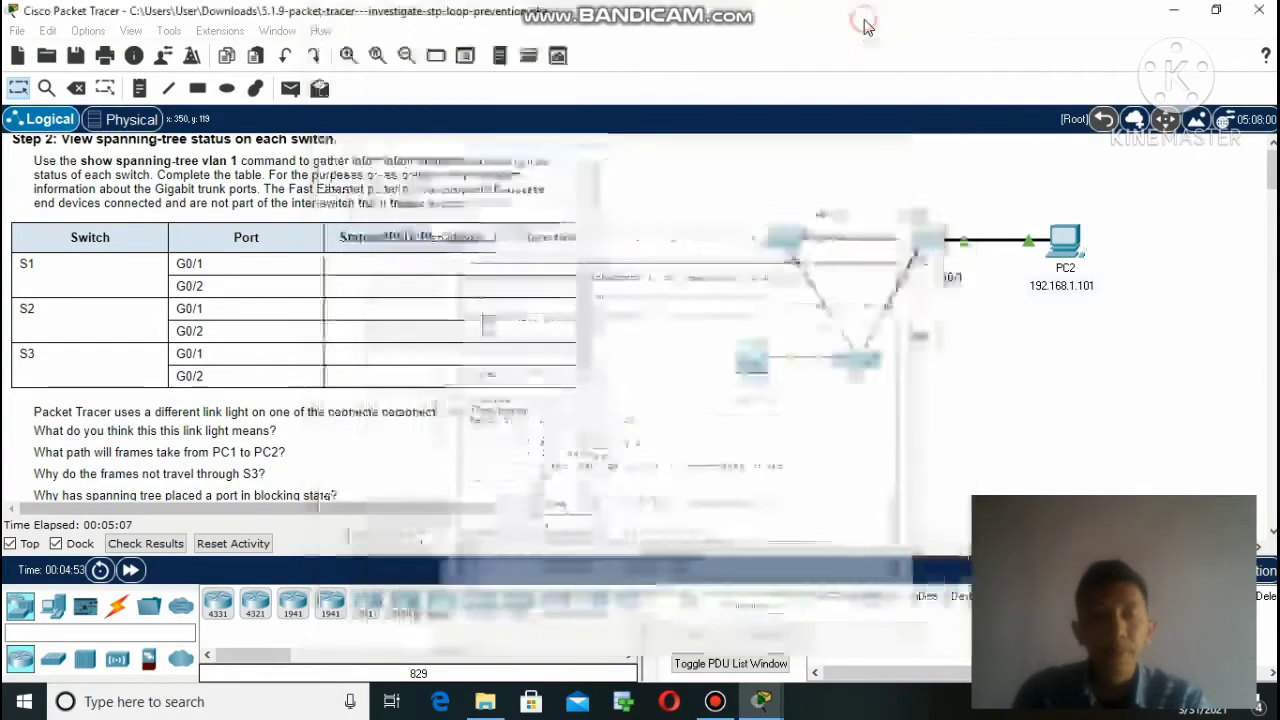
Run show spanning-tree vlan 1 on S3: G0/2 alternate blocking, G0/1 root forwarding.
click(780, 242)
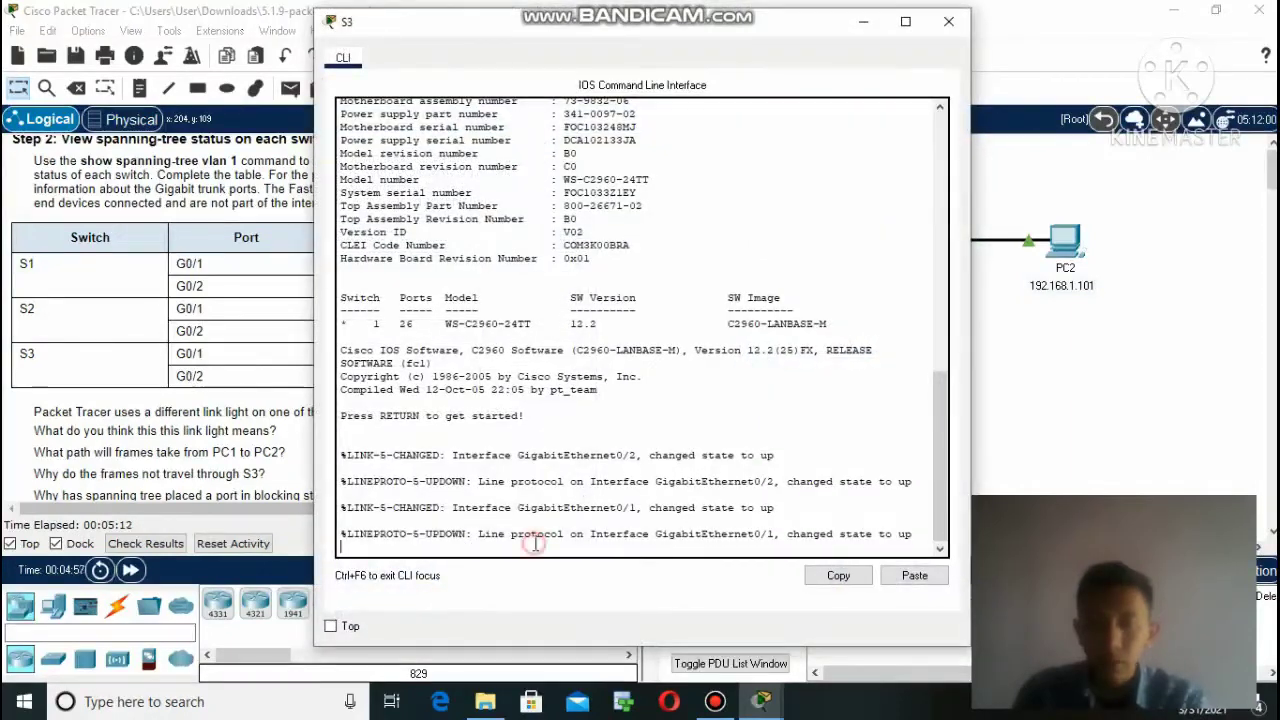
key(Return)
text(le)
key(Return)
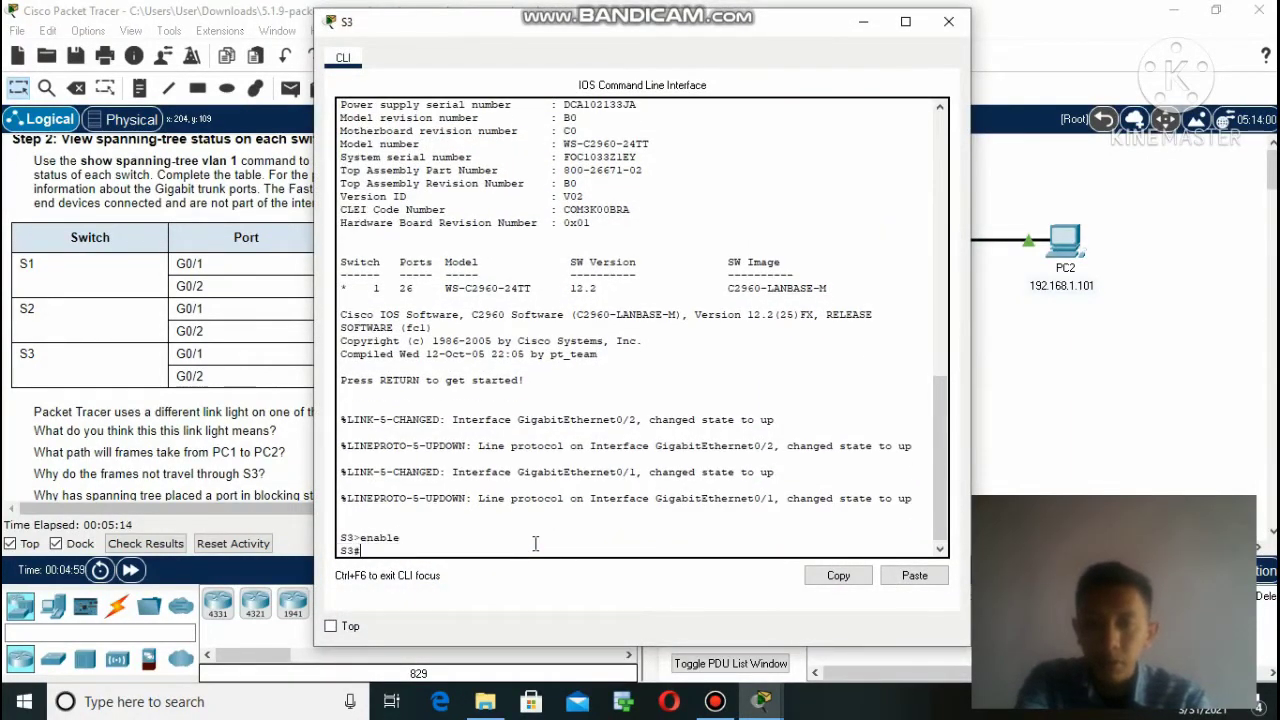
text(show )
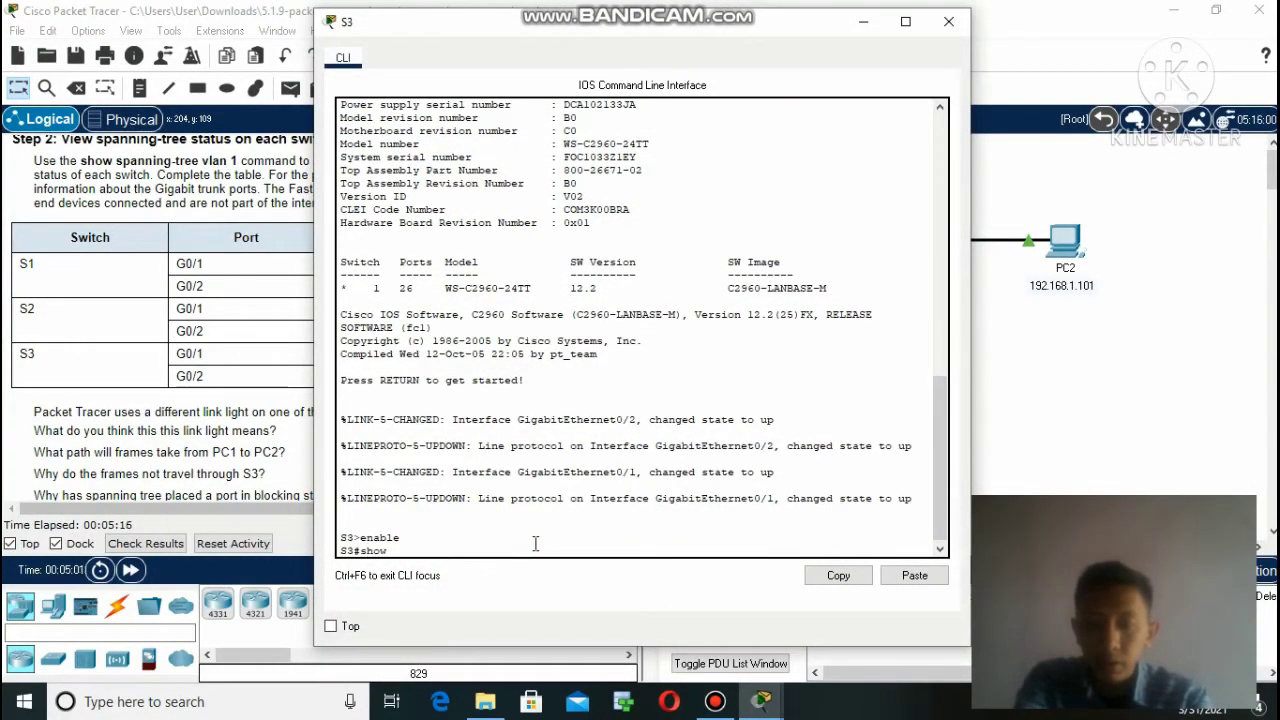
text(span)
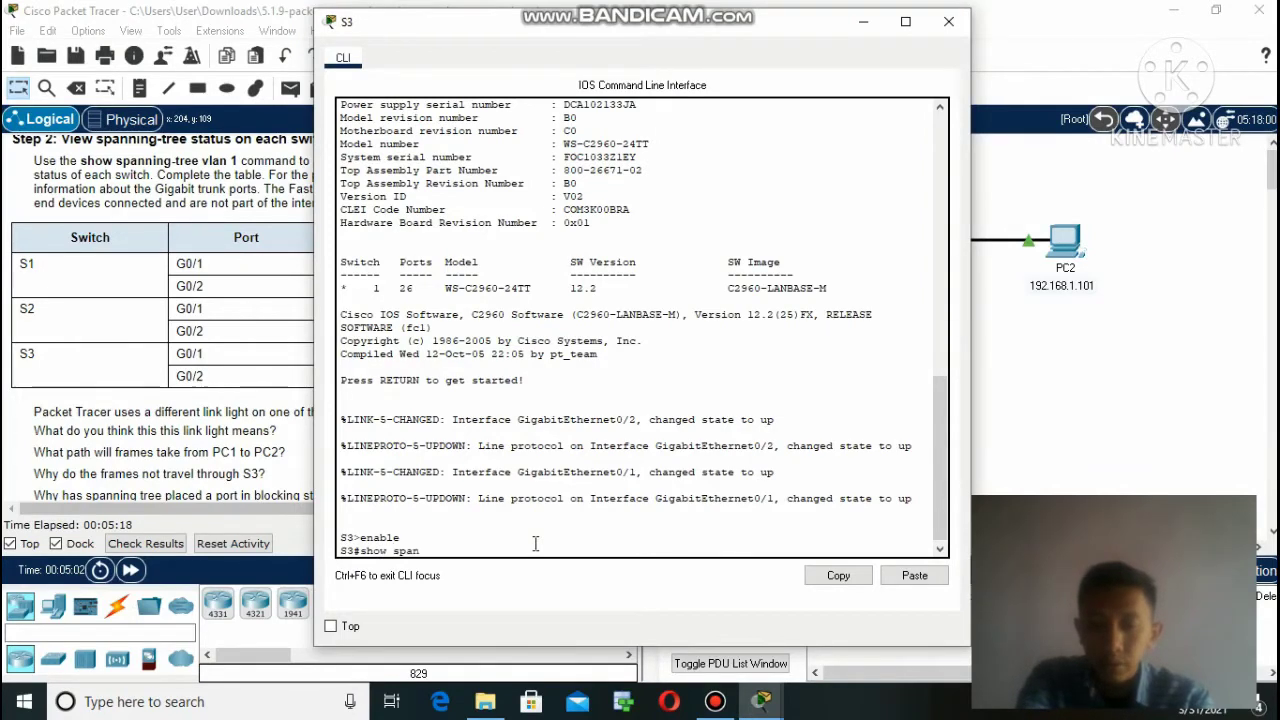
text(ning)
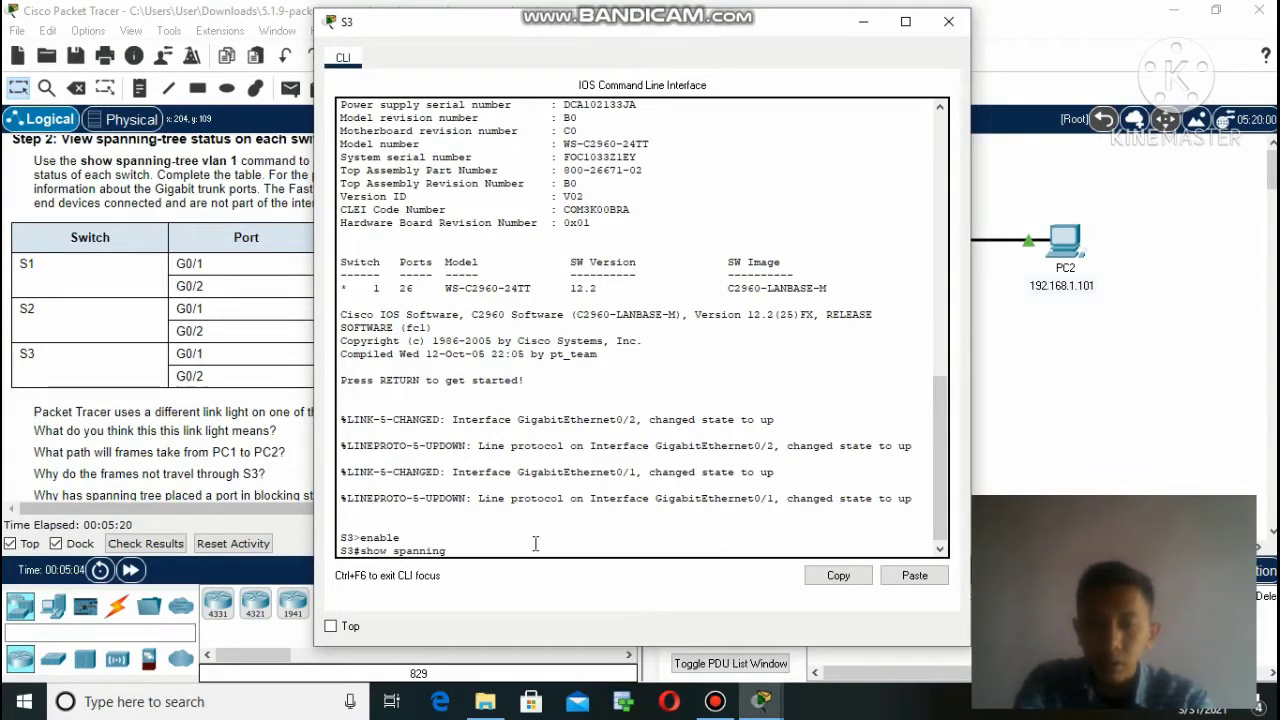
text(-tree)
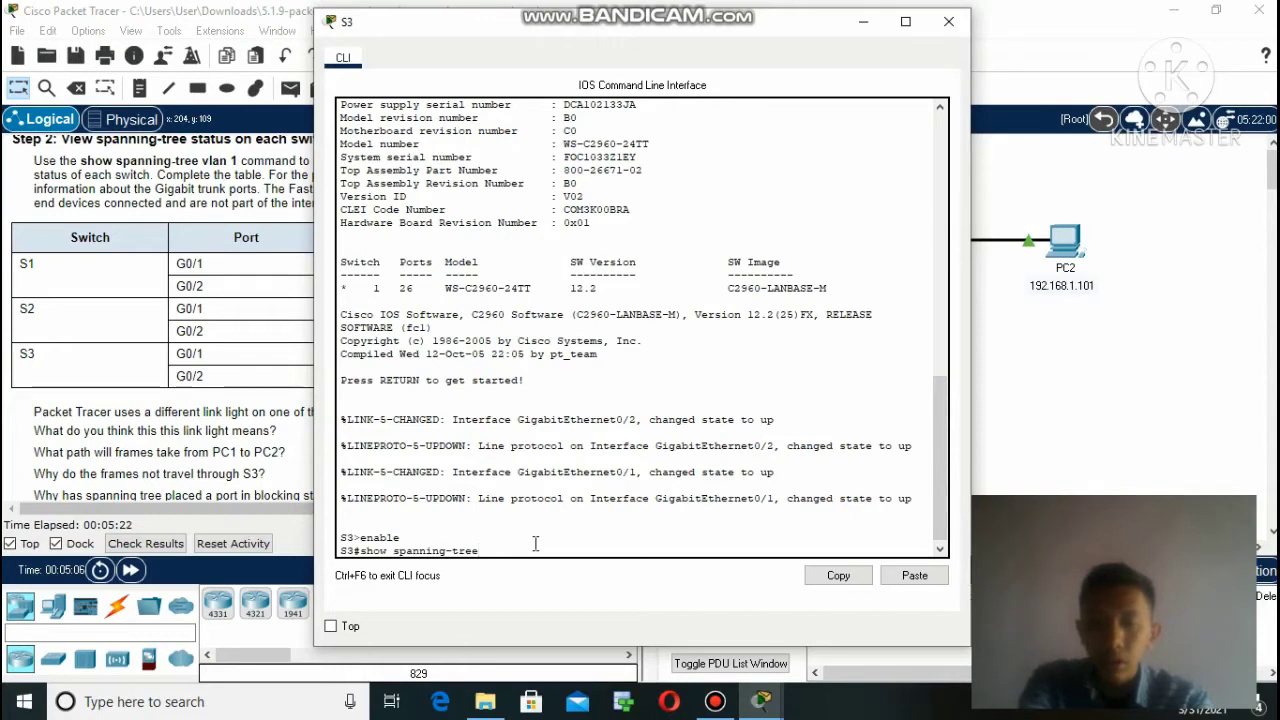
text( vlan 1)
key(Return)
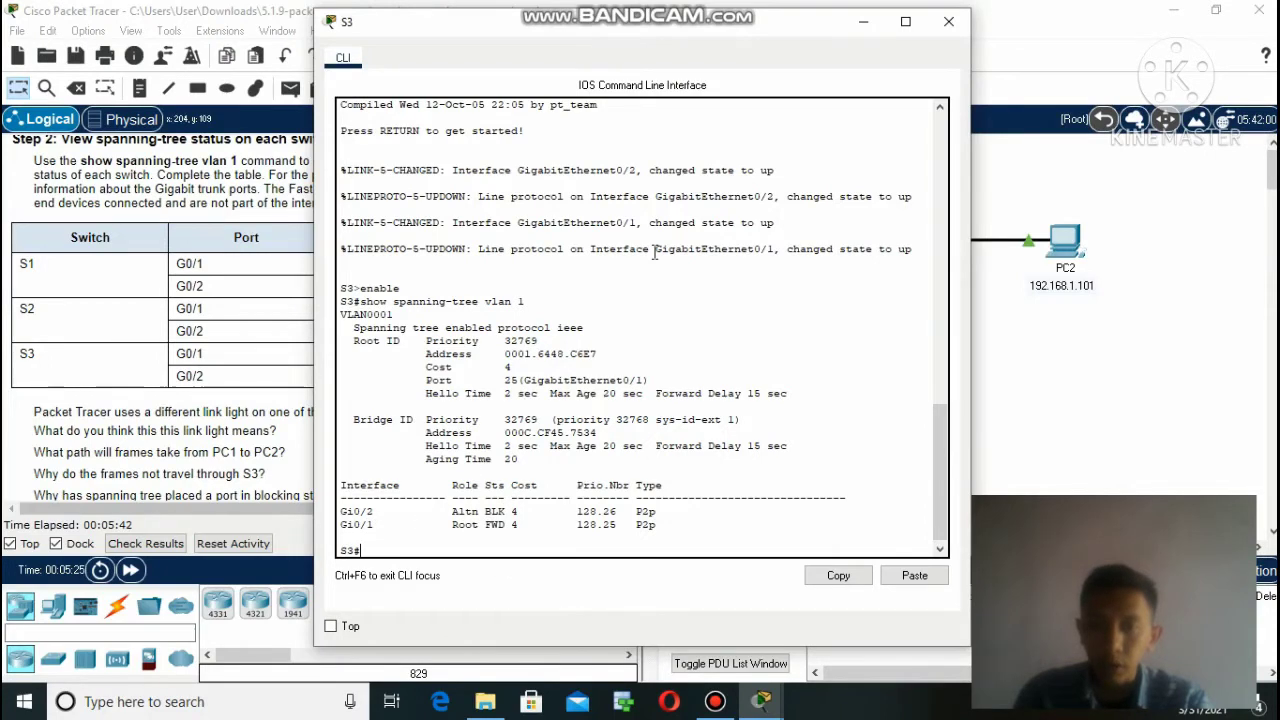
click(863, 21)
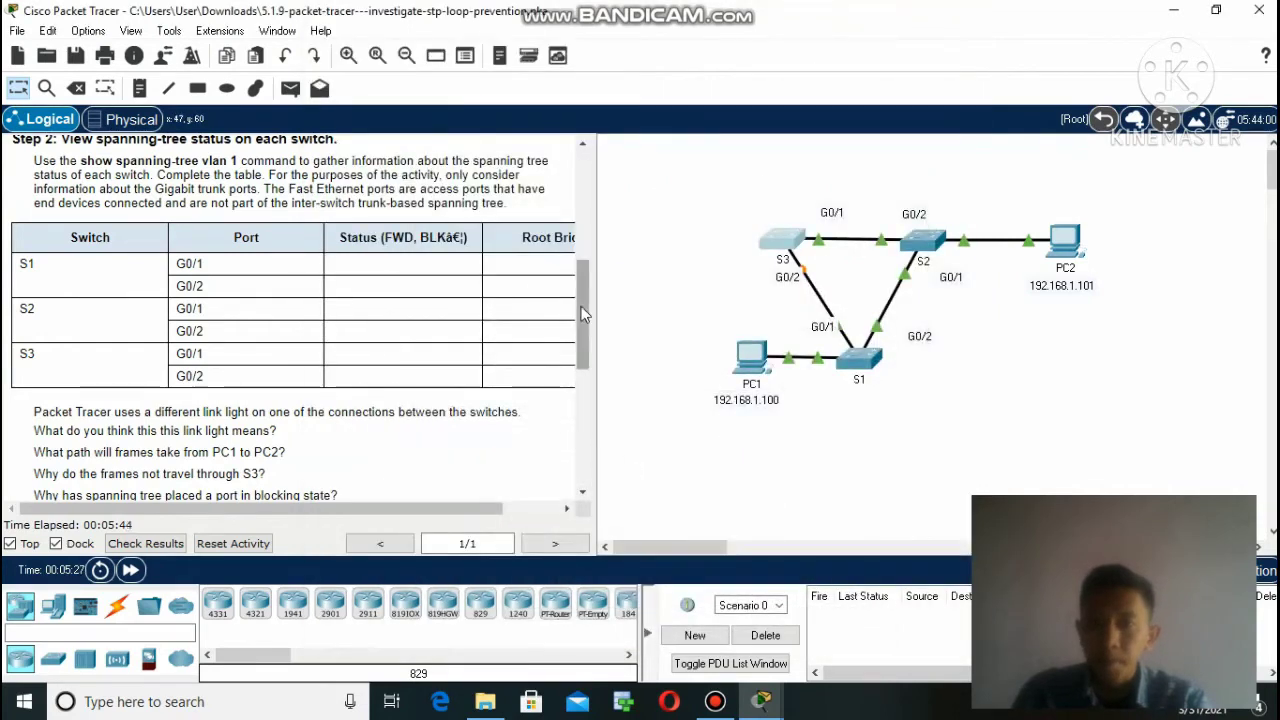
Scroll the instructions down toward Part 2: Observe spanning-tree convergence.
click(584, 320)
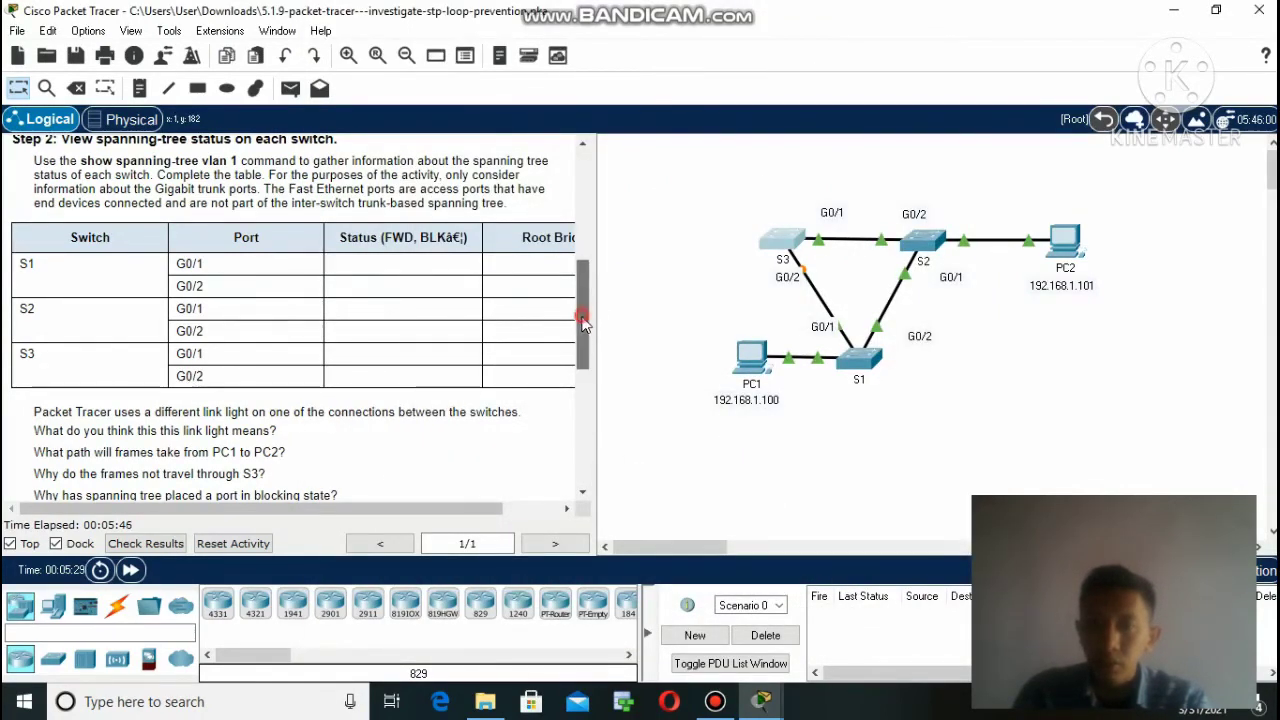
drag(584, 320, 584, 345)
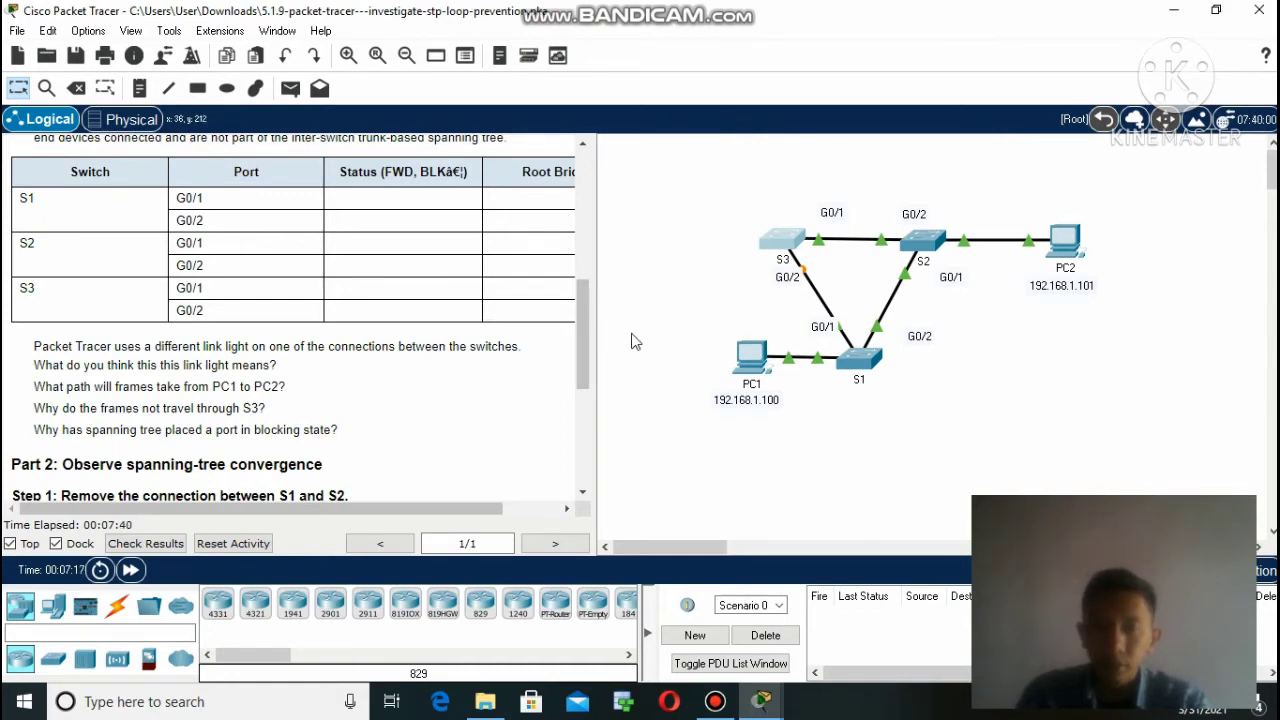
Scroll further to Part 2's Step 1 and Step 2 on removing the S1–S2 connection.
drag(584, 351, 583, 413)
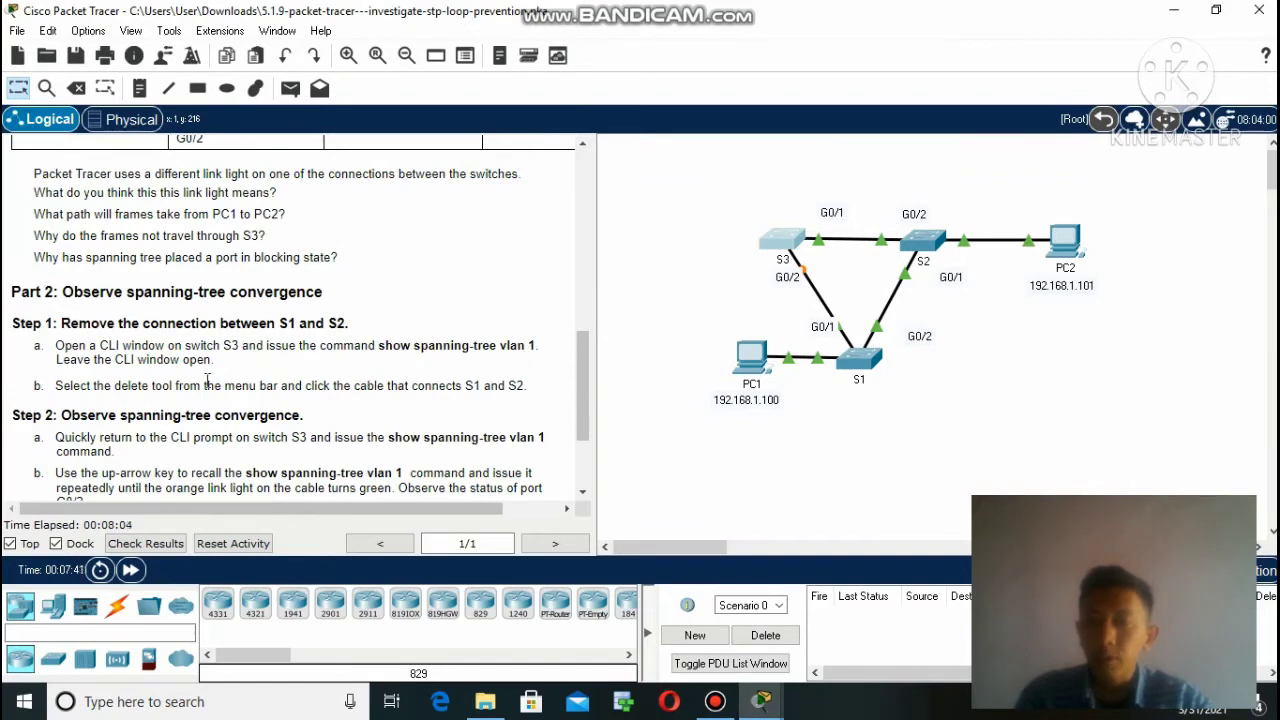
scroll(207, 380, right, 2)
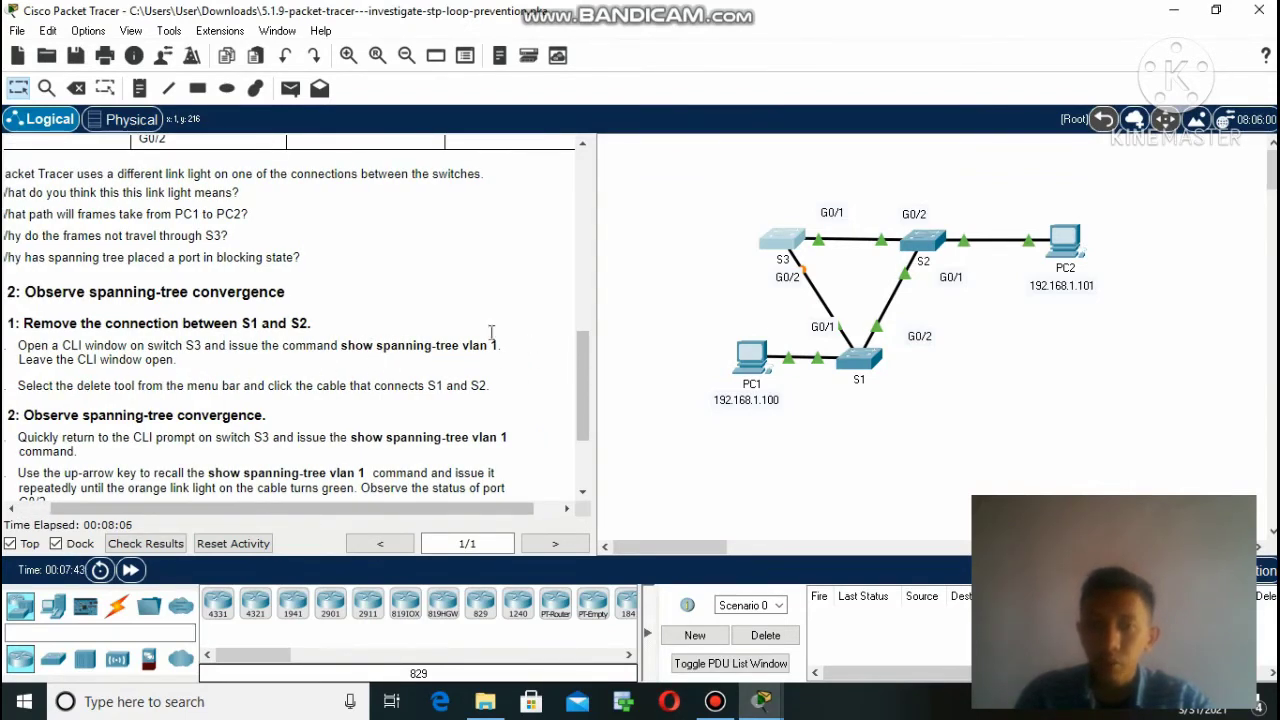
Rerun show spanning-tree vlan 1 on S3, confirming G0/2 still blocking and G0/1 root forwarding.
click(781, 240)
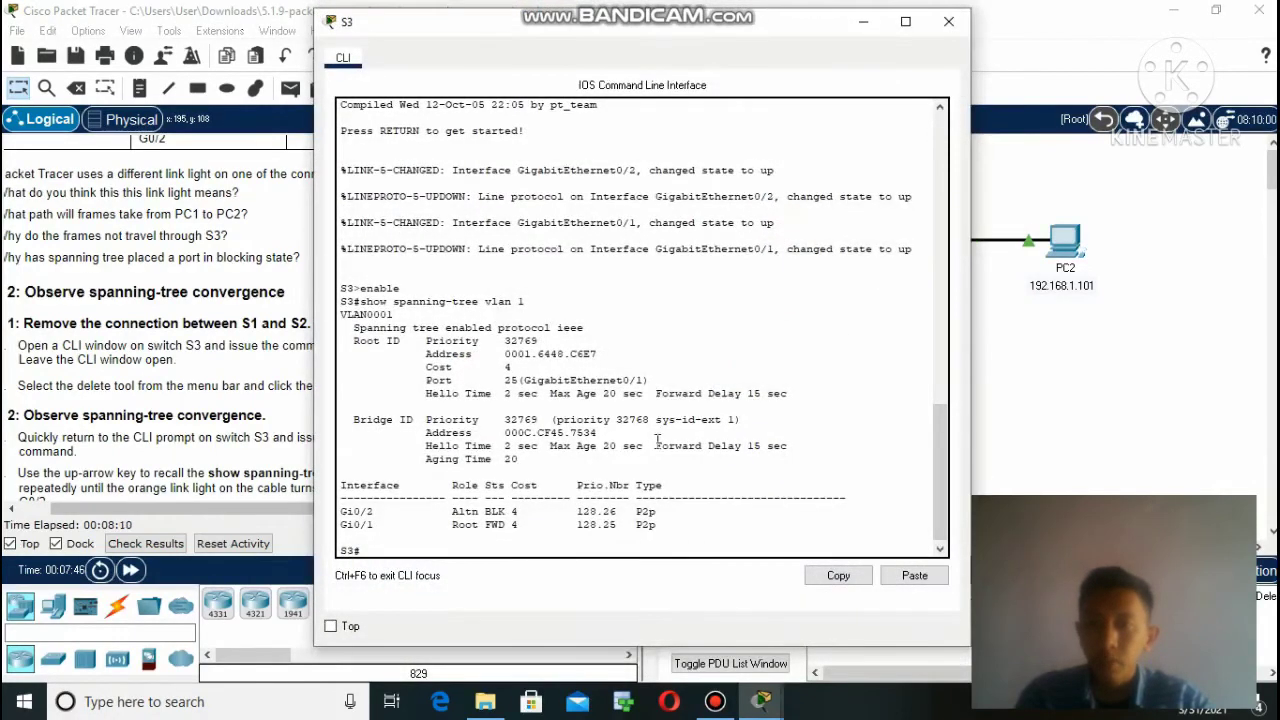
click(530, 550)
key(Return)
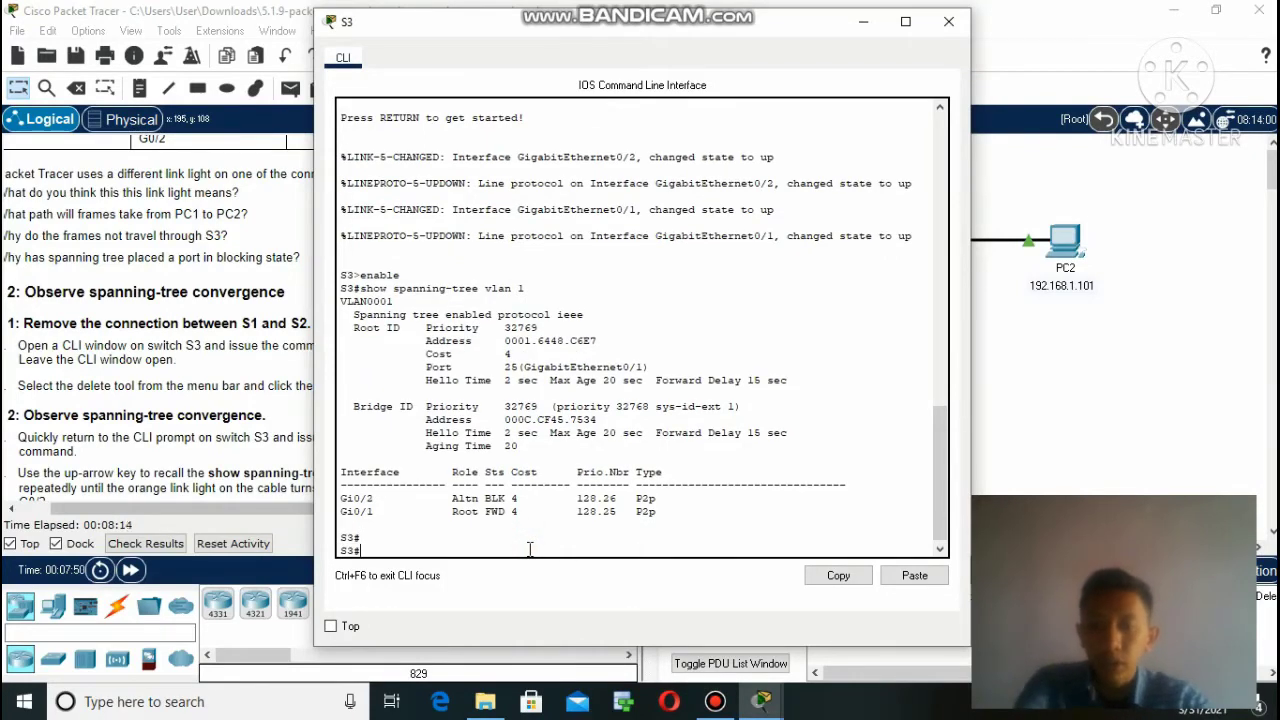
text(show)
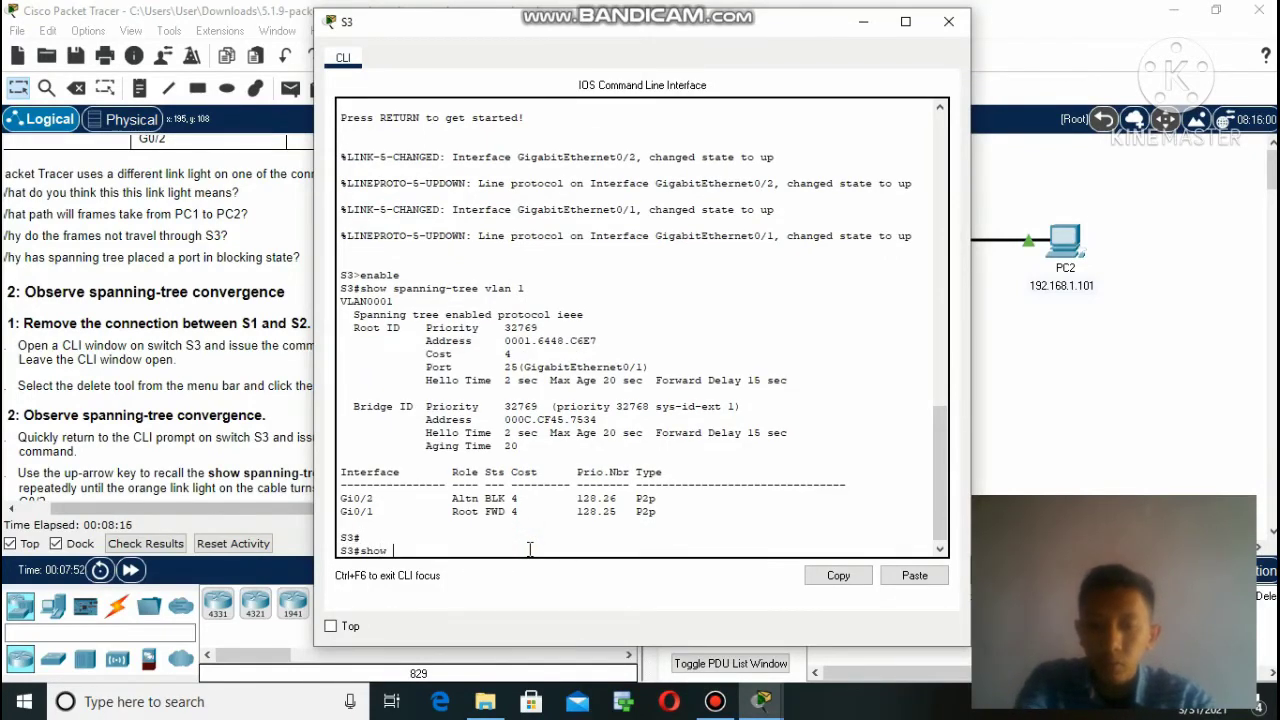
text( spanning)
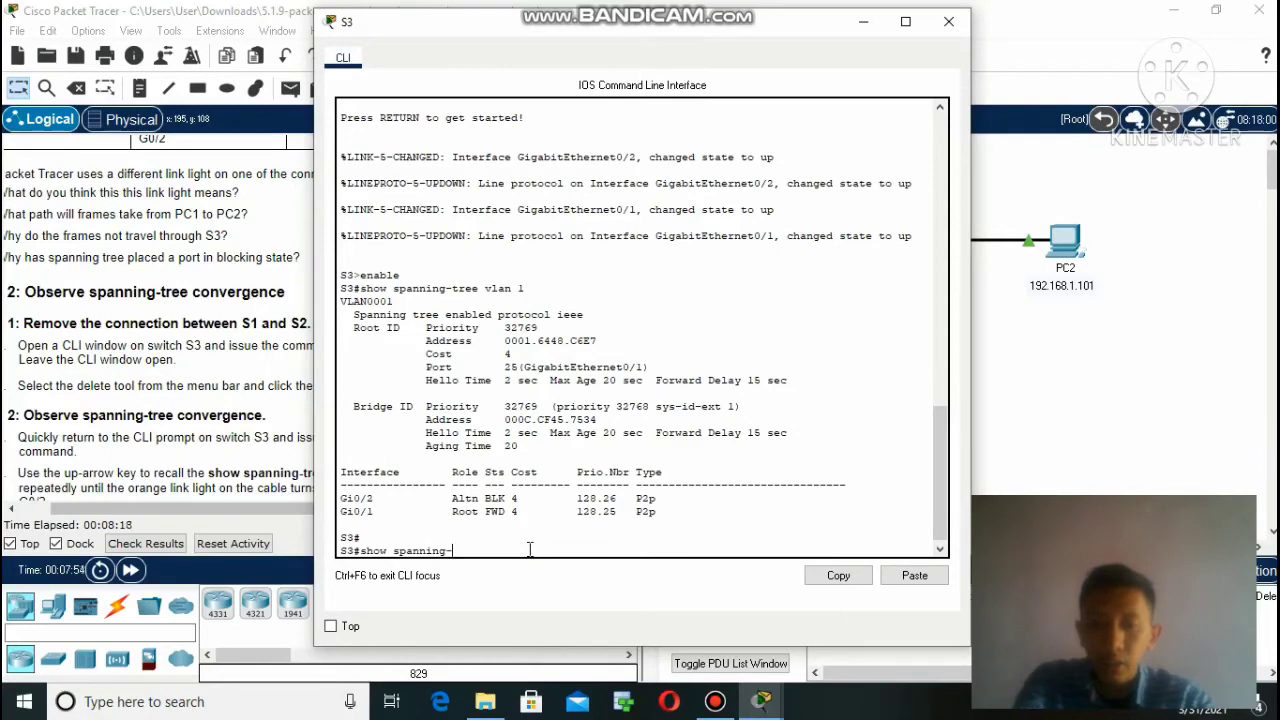
text(-tree vlan)
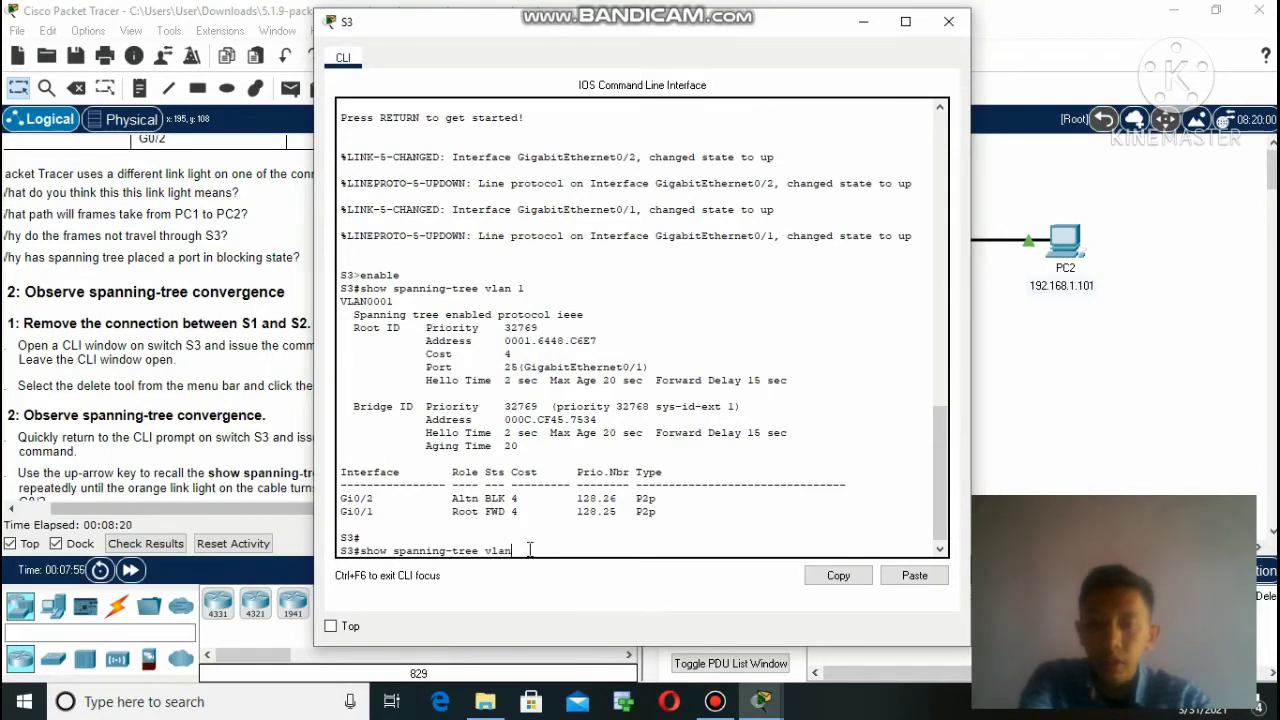
text( 1)
key(Return)
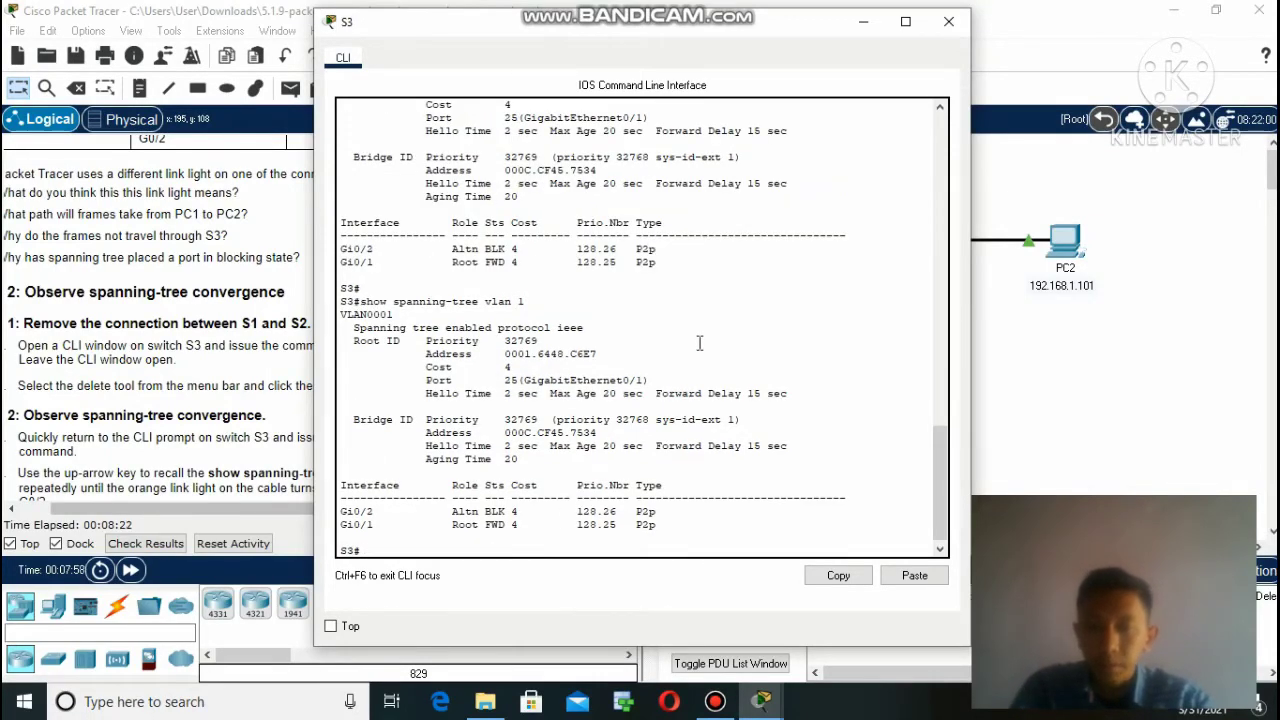
click(862, 26)
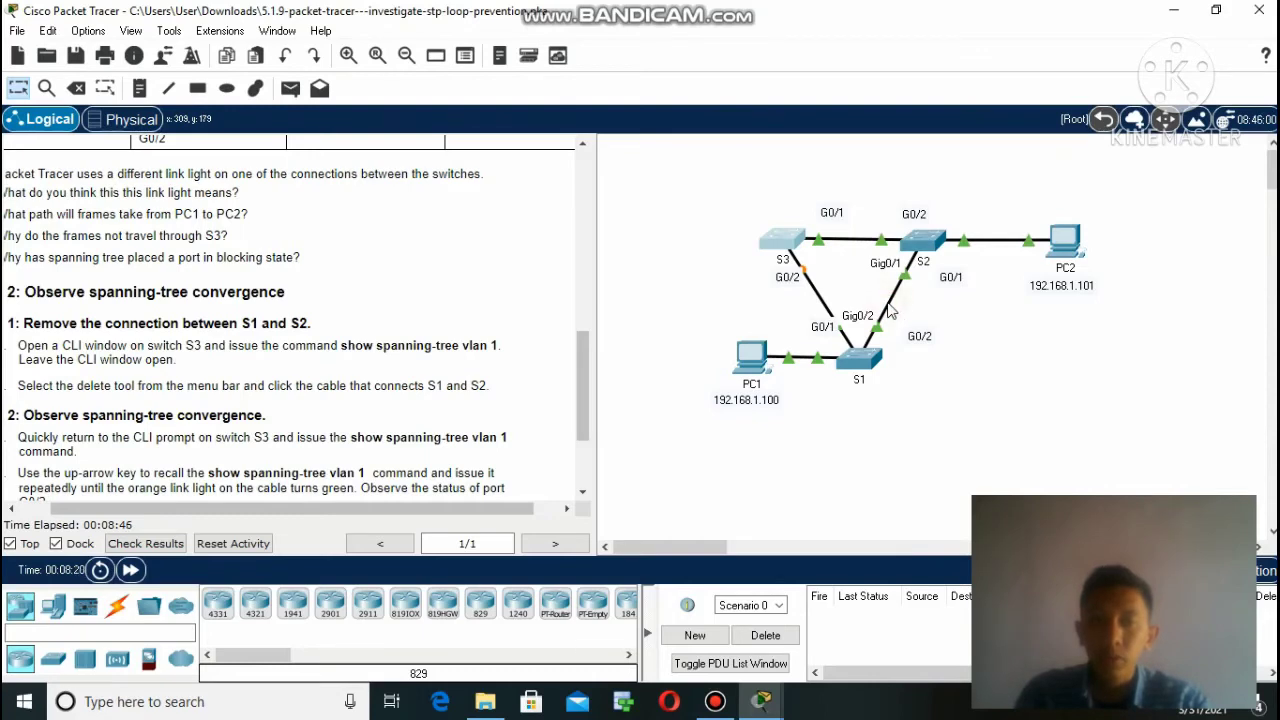
Delete the S1–S2 cable, undoing the accidental deletion of switch S3 along the way.
click(78, 87)
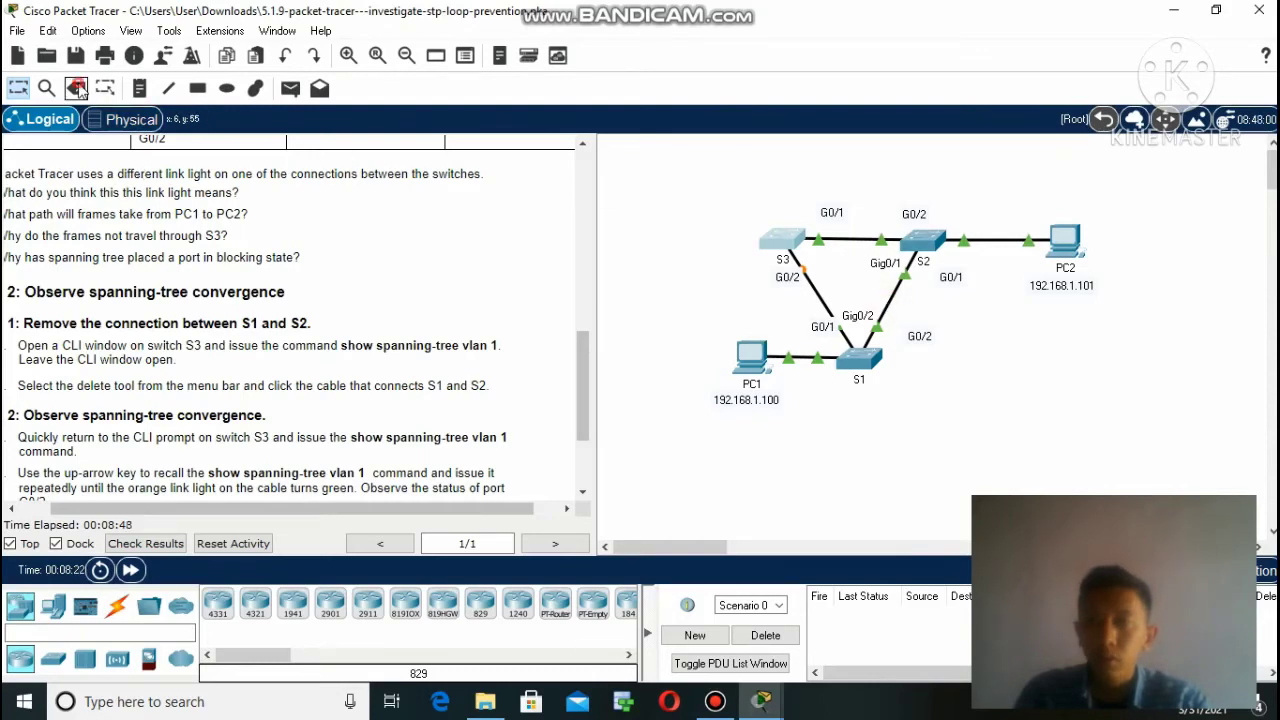
click(782, 238)
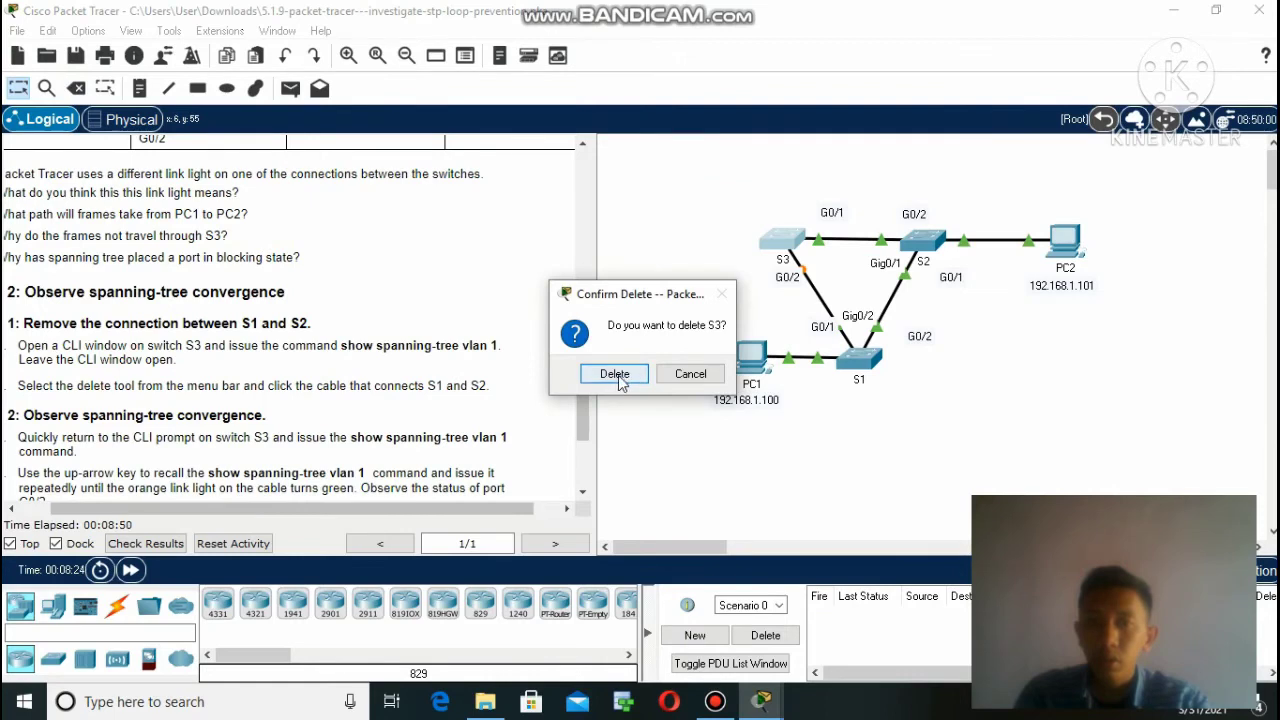
click(615, 374)
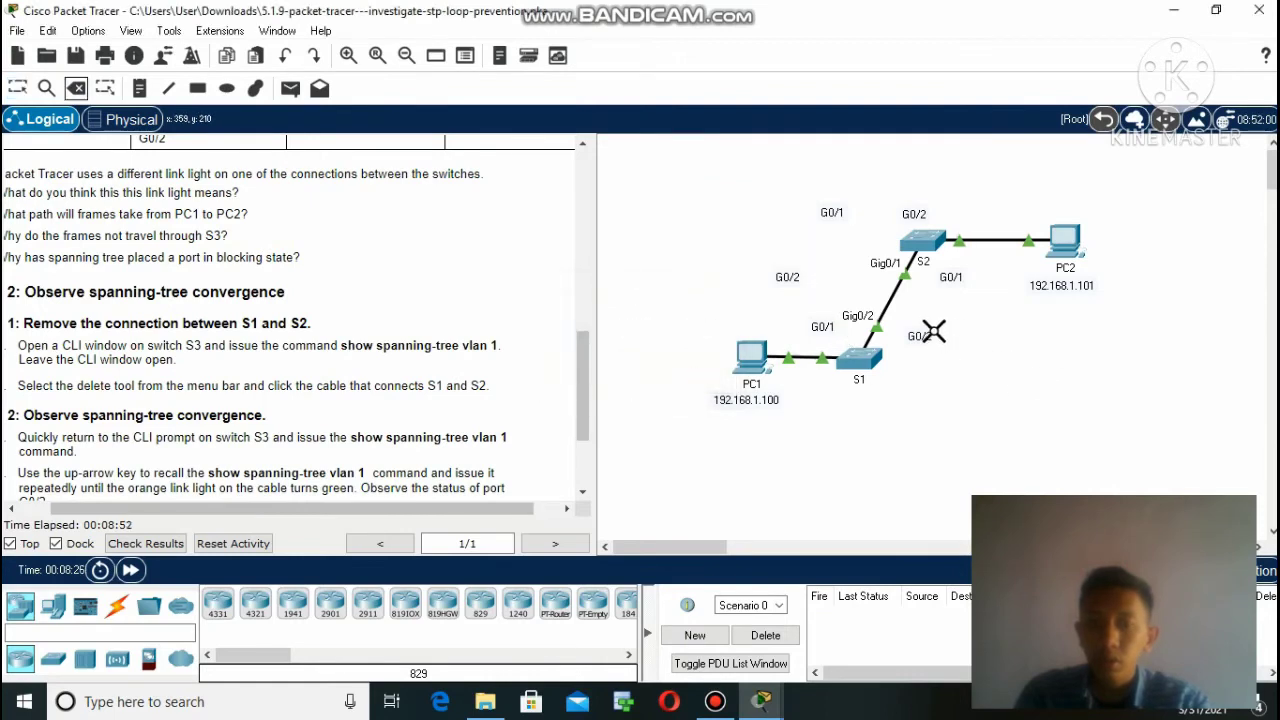
key(ctrl+z)
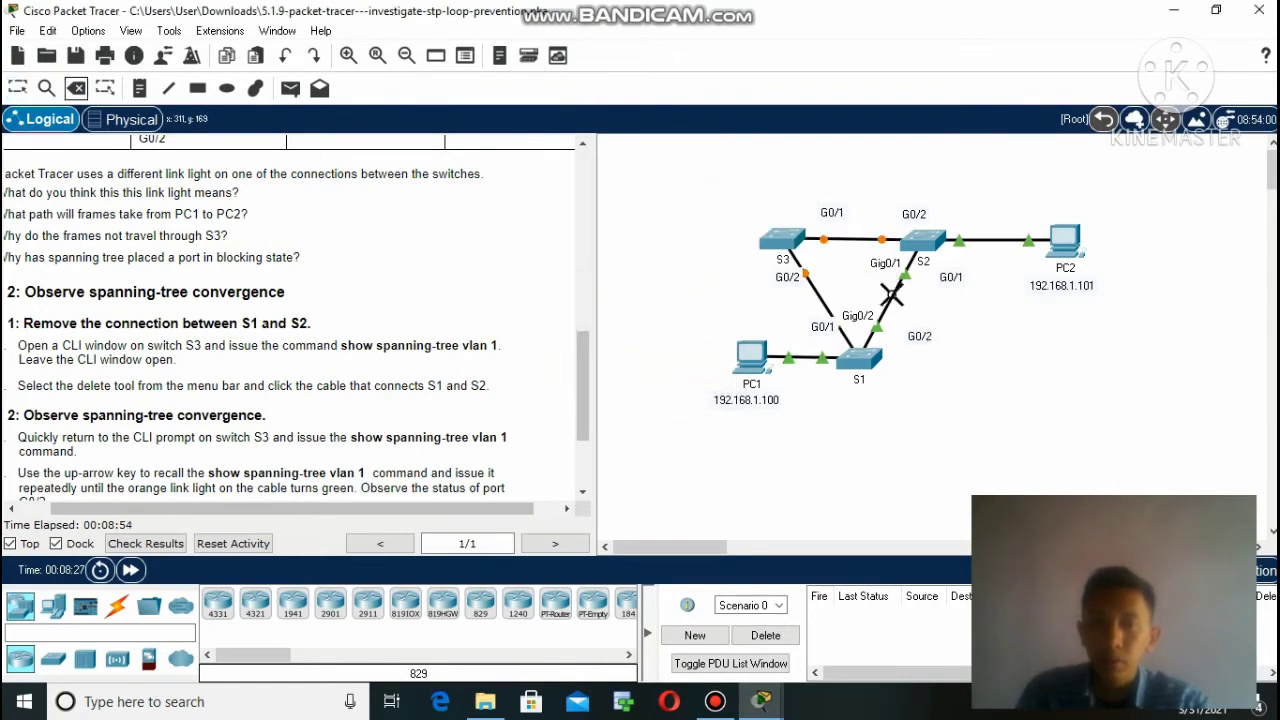
click(890, 292)
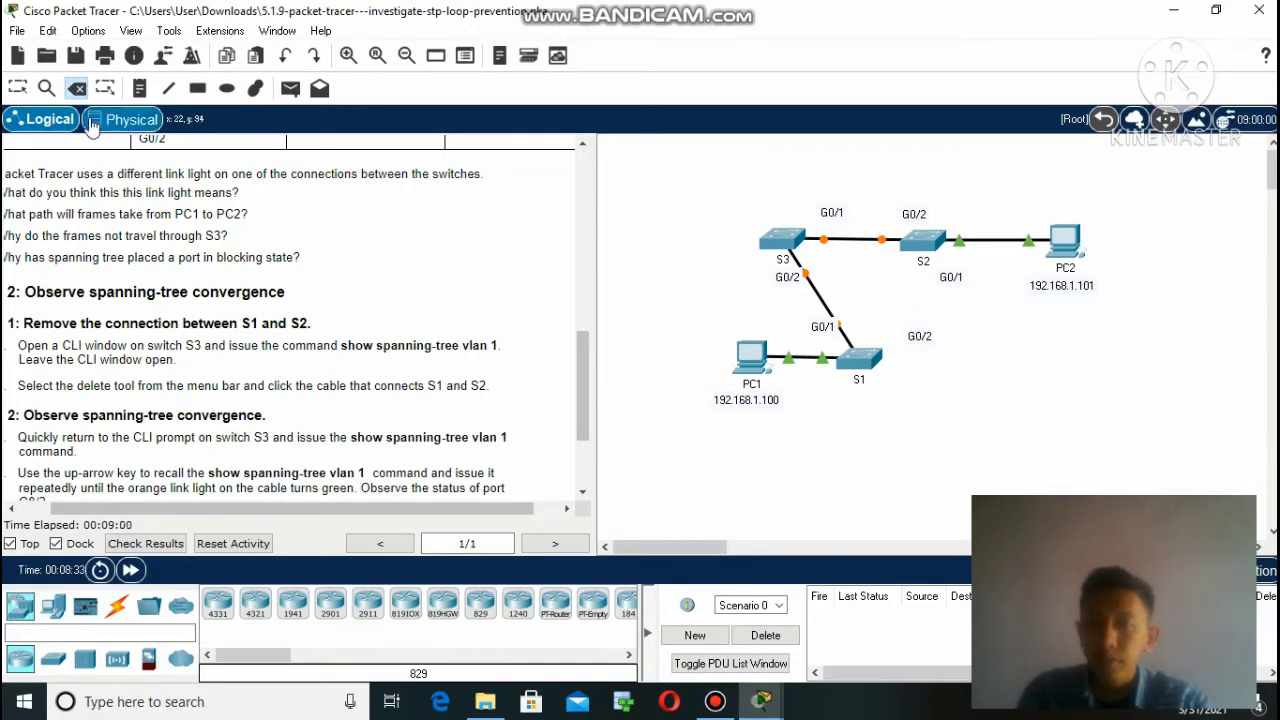
click(18, 88)
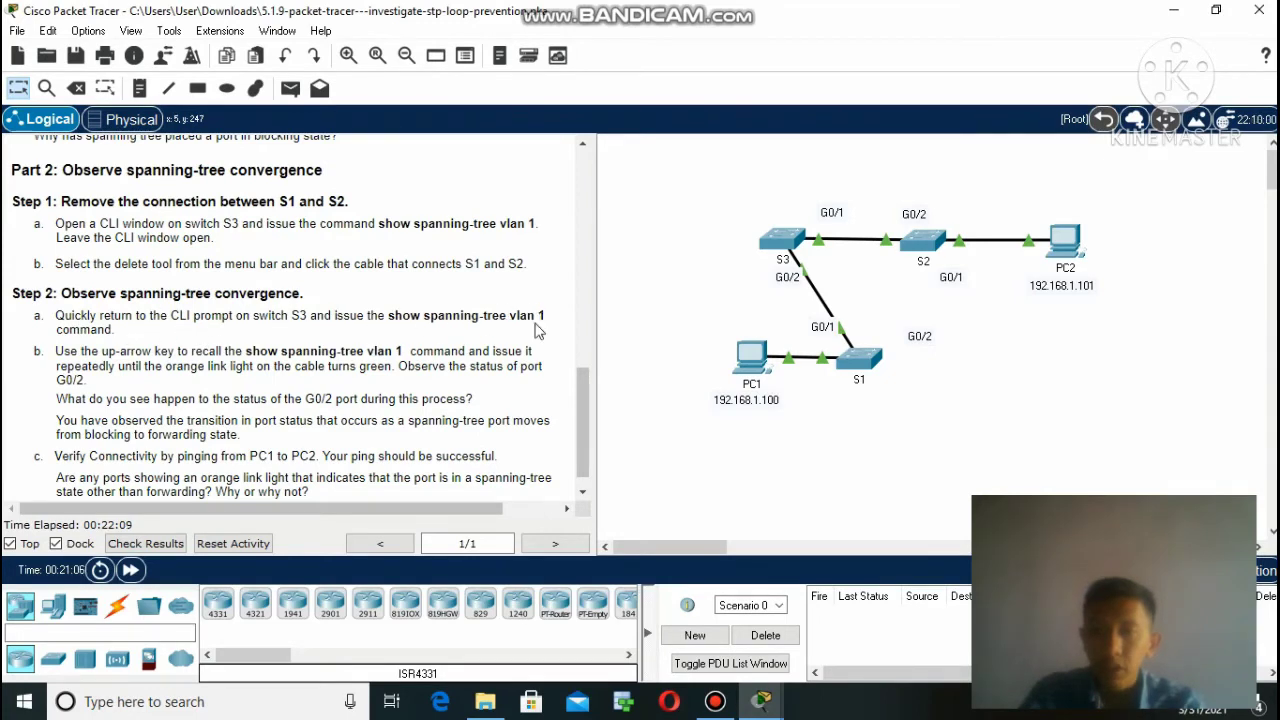
click(762, 712)
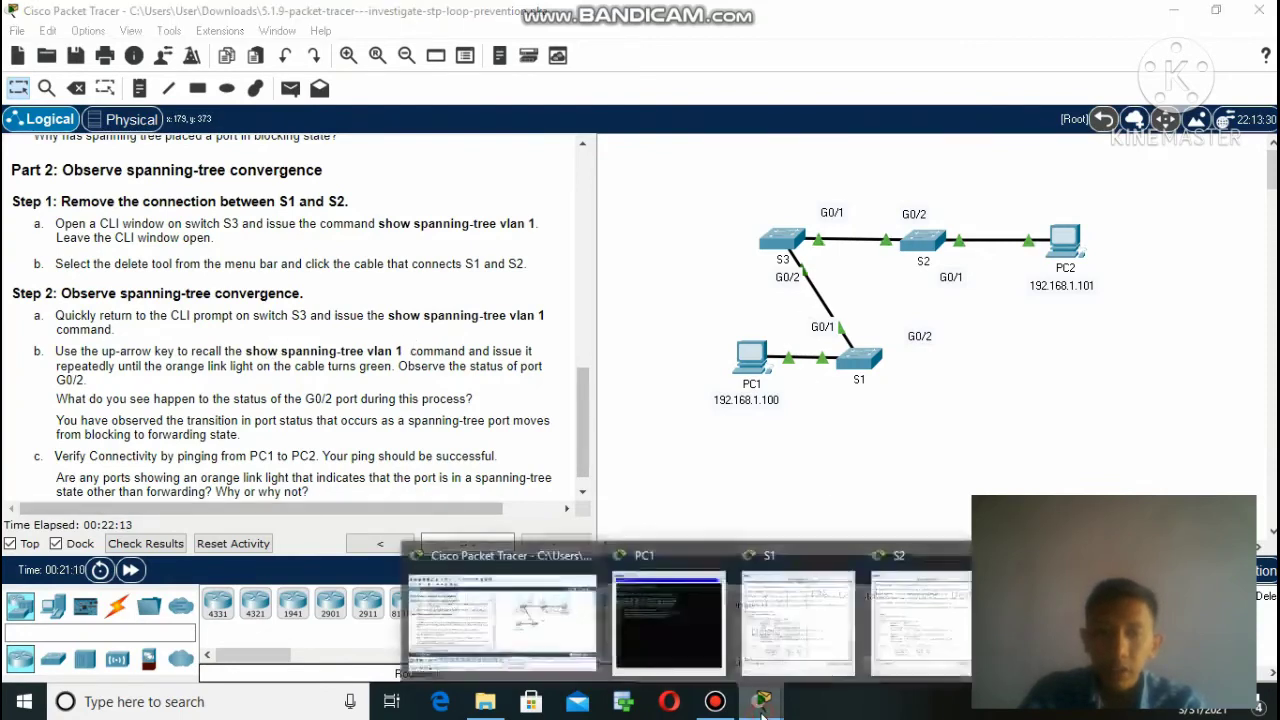
click(1056, 626)
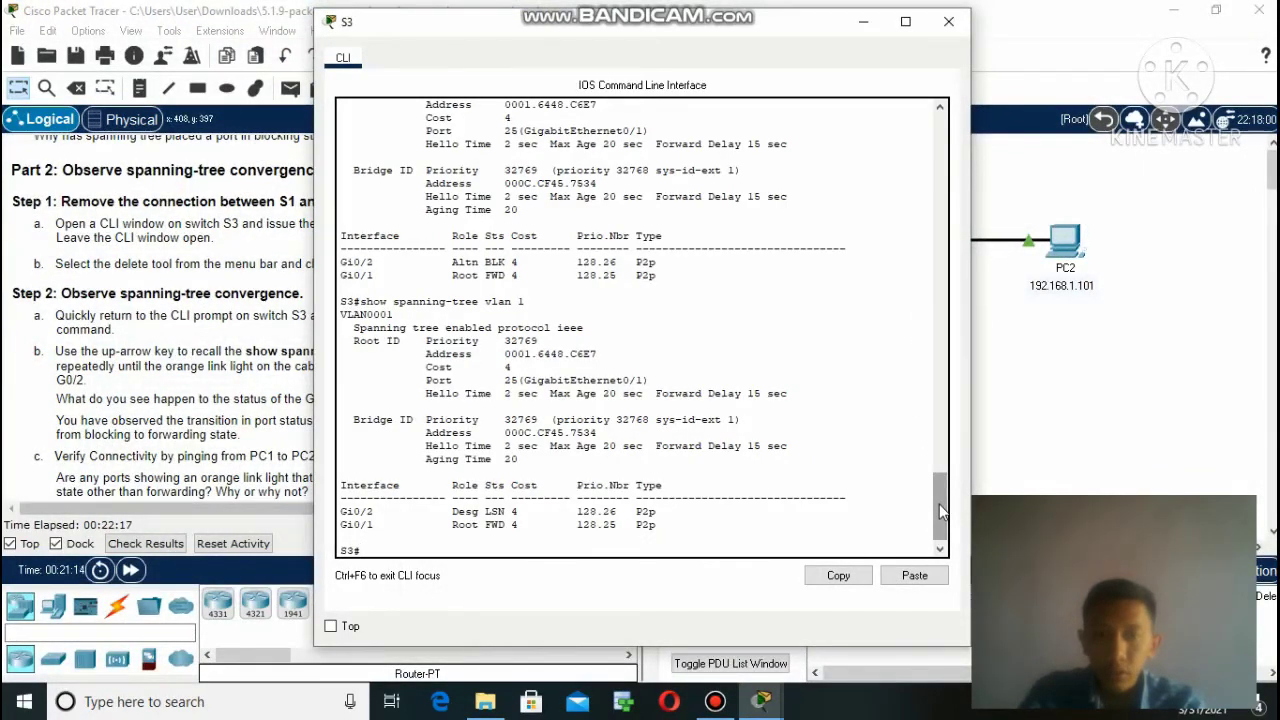
drag(940, 511, 940, 488)
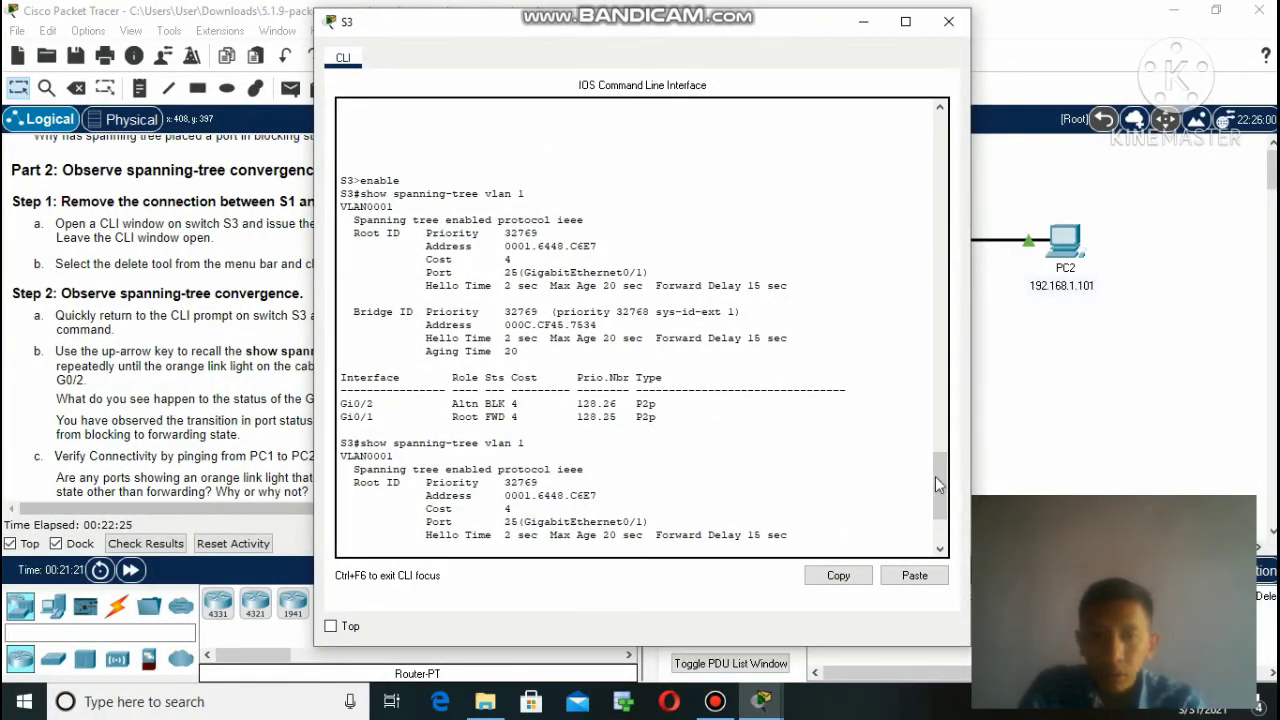
drag(935, 476, 937, 522)
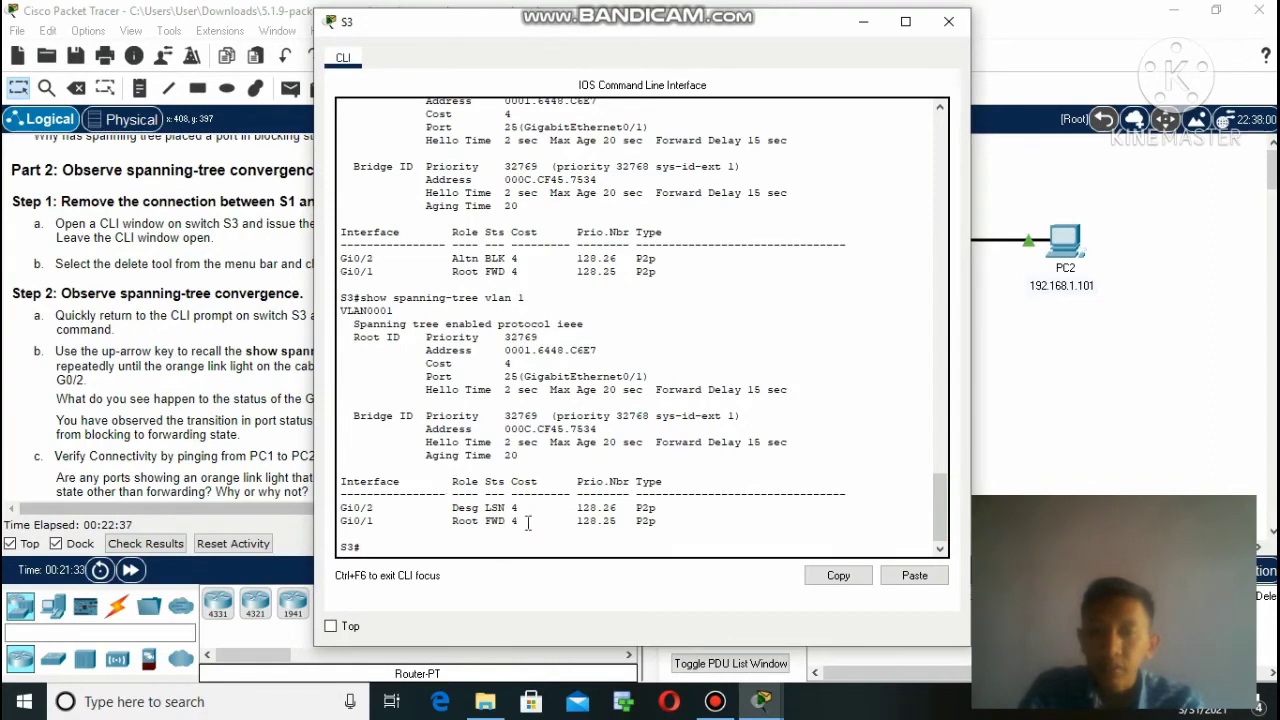
click(863, 21)
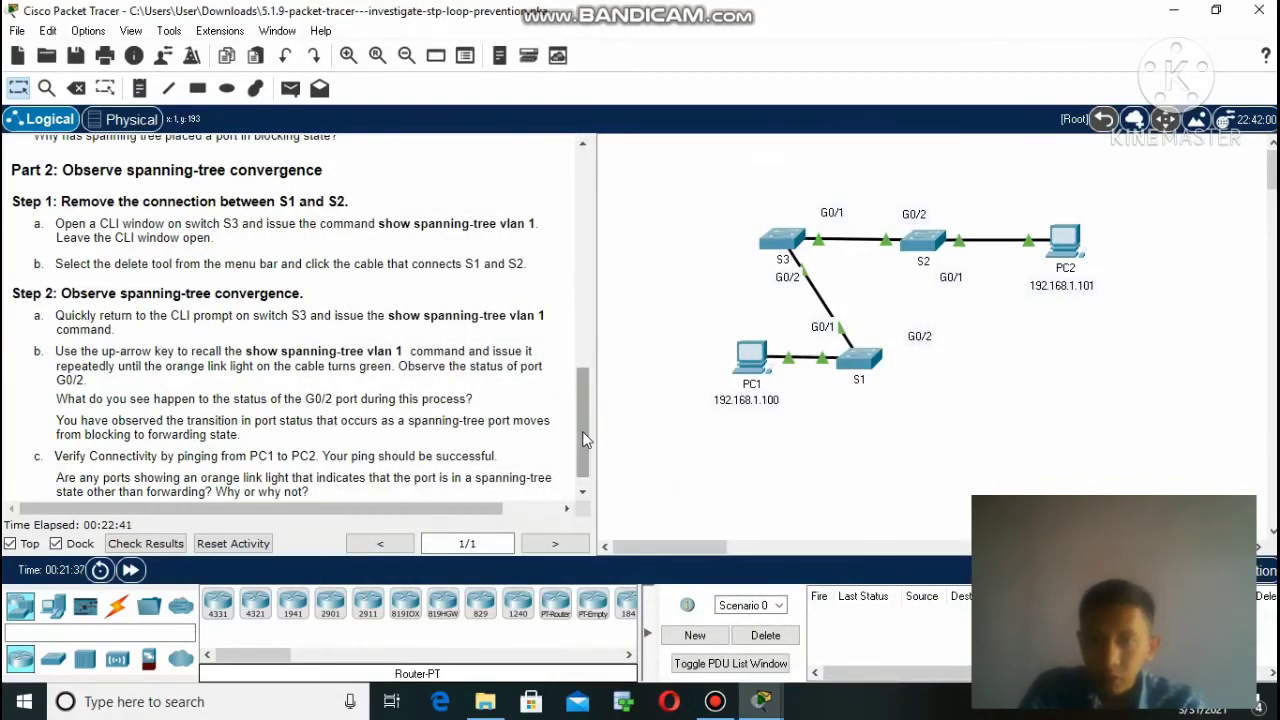
drag(585, 442, 583, 452)
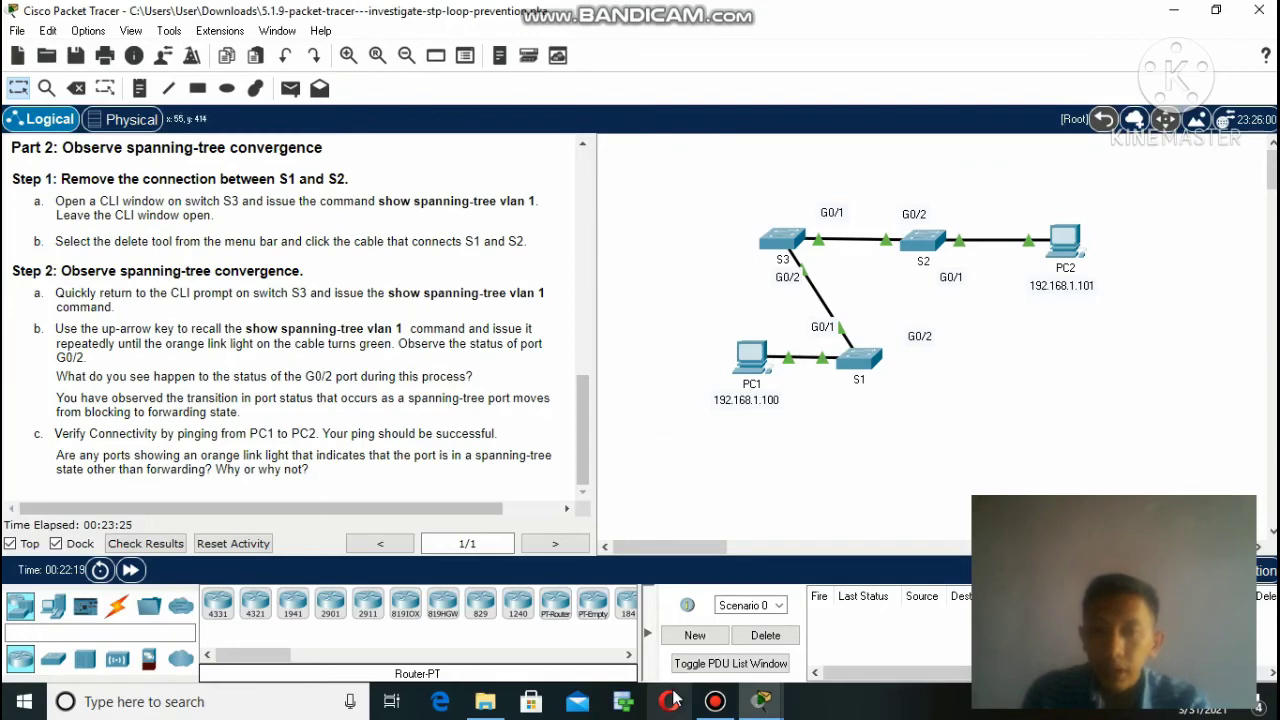
click(791, 237)
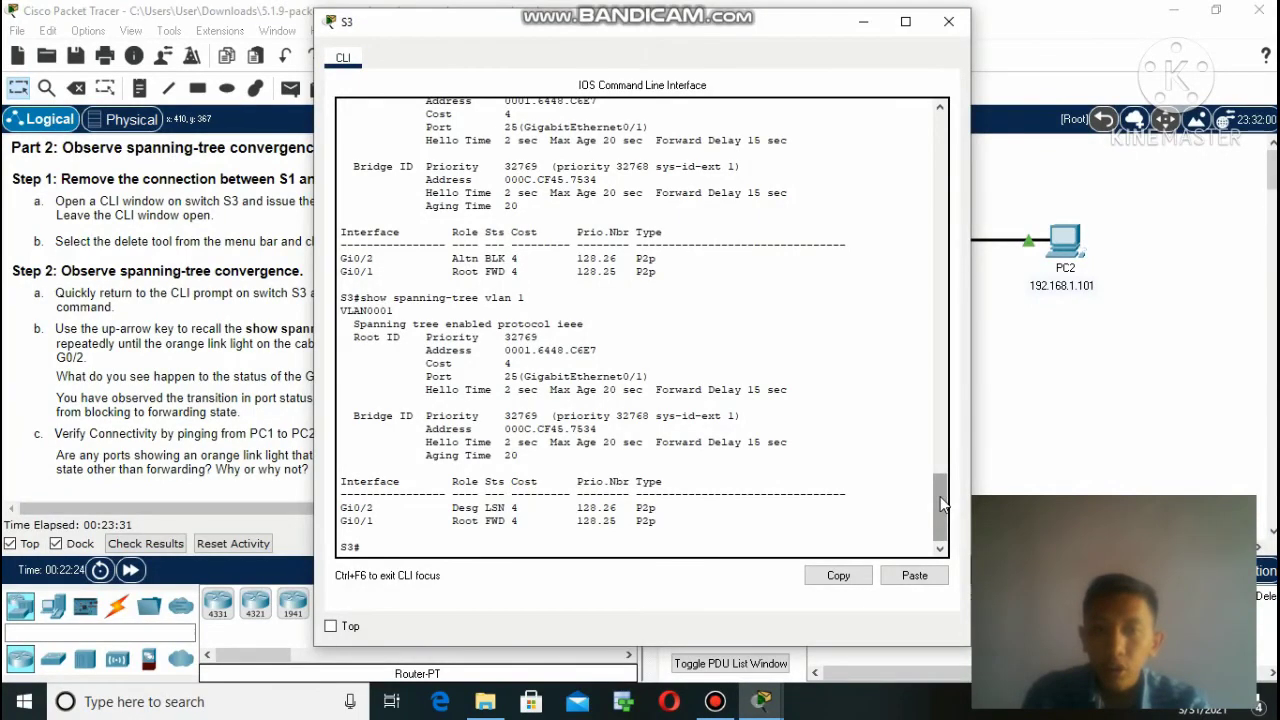
mouse_move(940, 505)
mouse_down()
mouse_move(934, 416)
mouse_move(936, 480)
mouse_up()
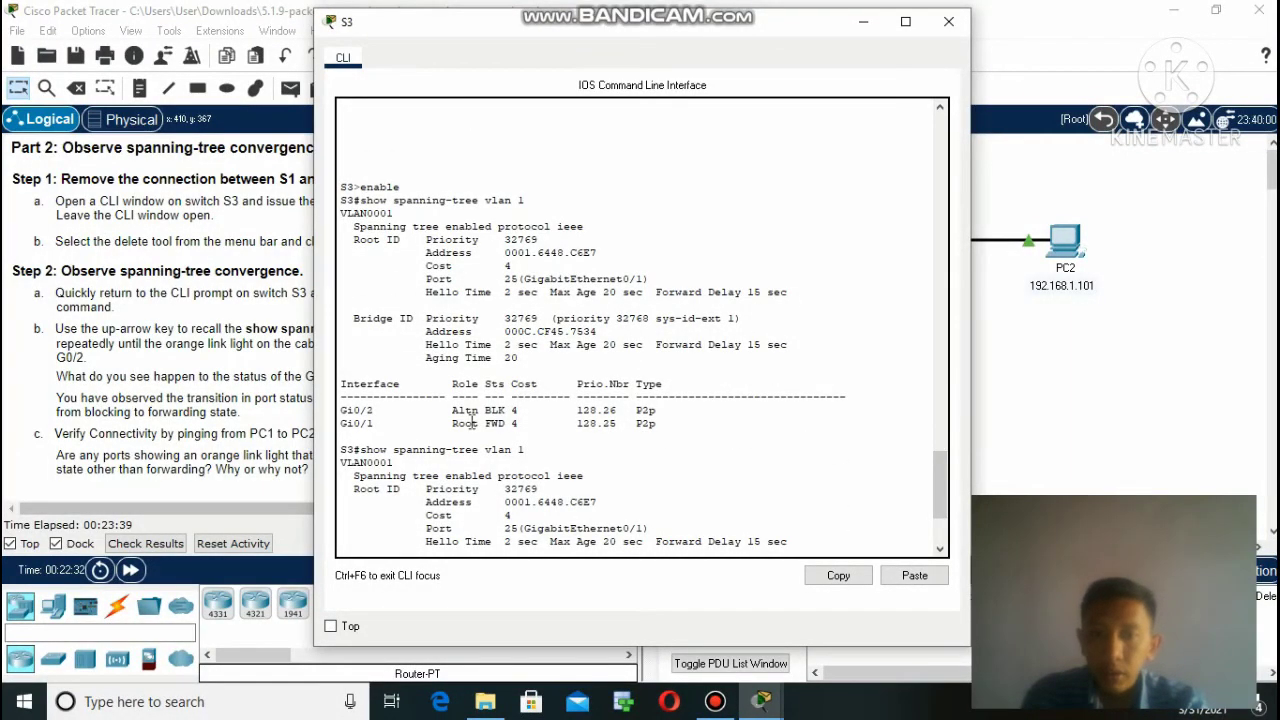
drag(486, 411, 507, 411)
mouse_move(943, 487)
mouse_down()
mouse_move(941, 521)
mouse_move(934, 508)
mouse_up()
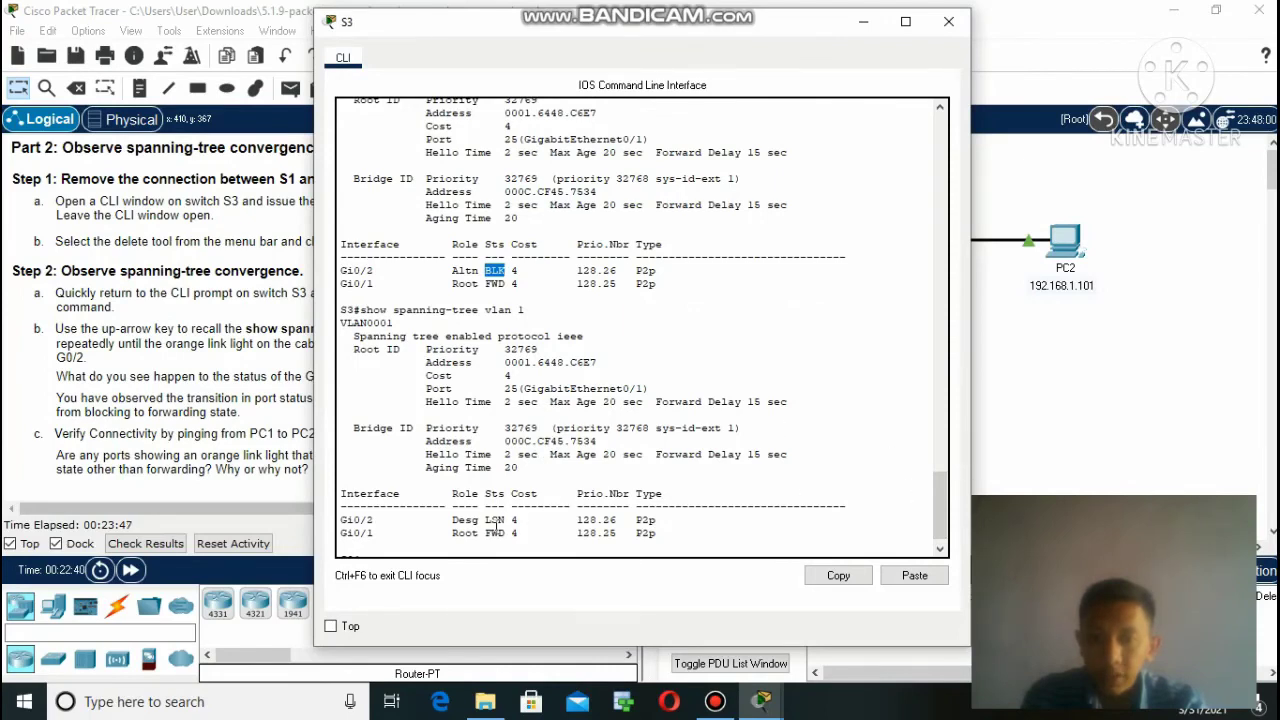
mouse_move(497, 527)
mouse_down()
mouse_move(508, 524)
mouse_move(484, 522)
mouse_up()
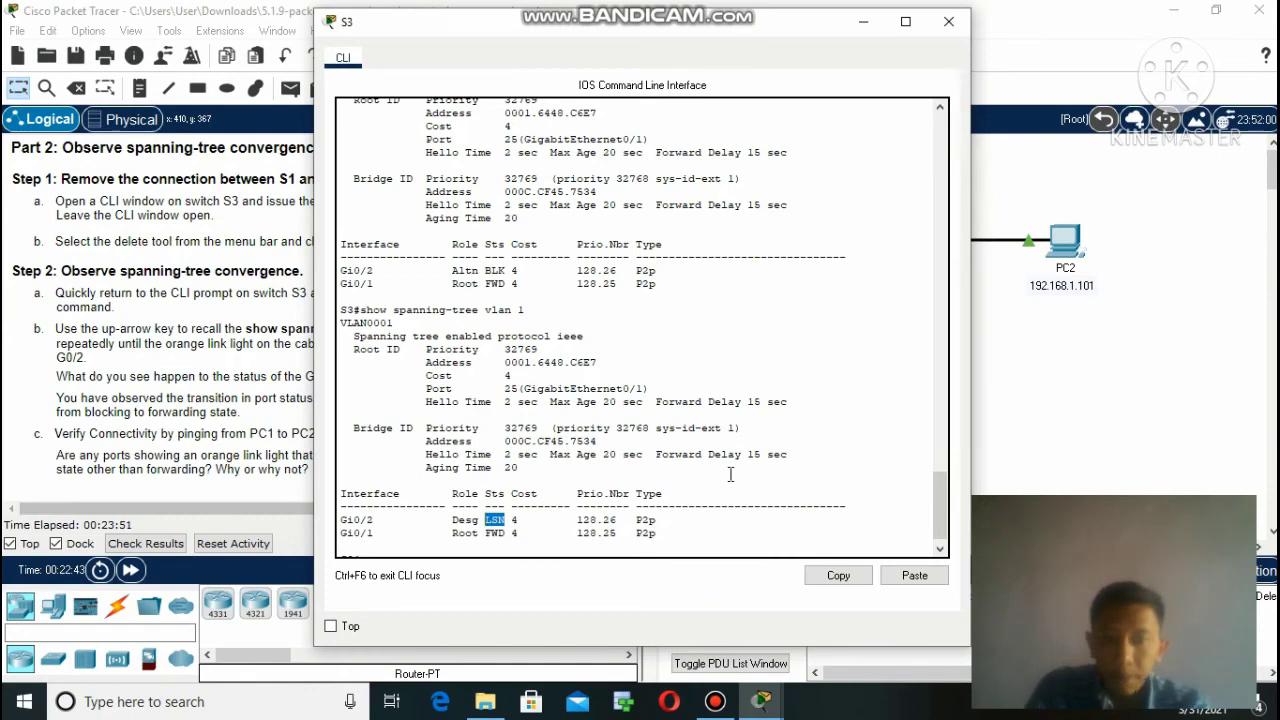
click(864, 22)
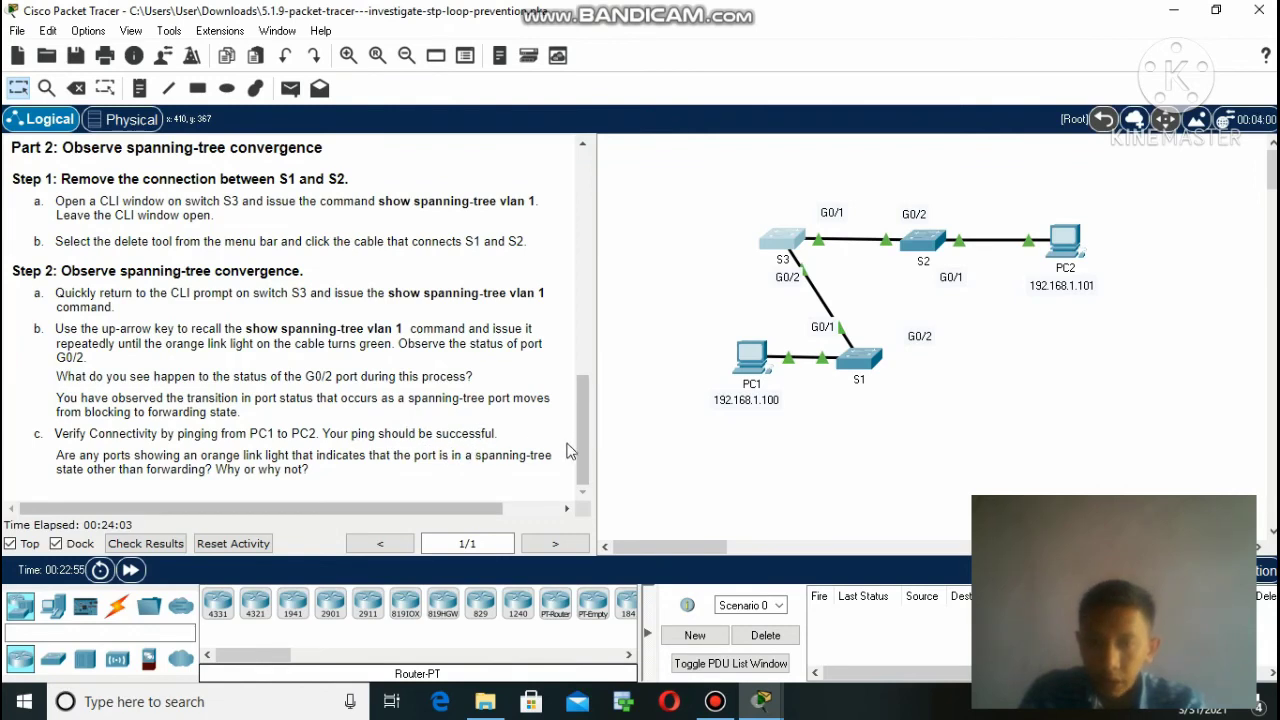
Run ping 192.168.1.101 from PC1's command prompt and confirm 4 of 4 replies, 0% loss.
drag(581, 447, 582, 468)
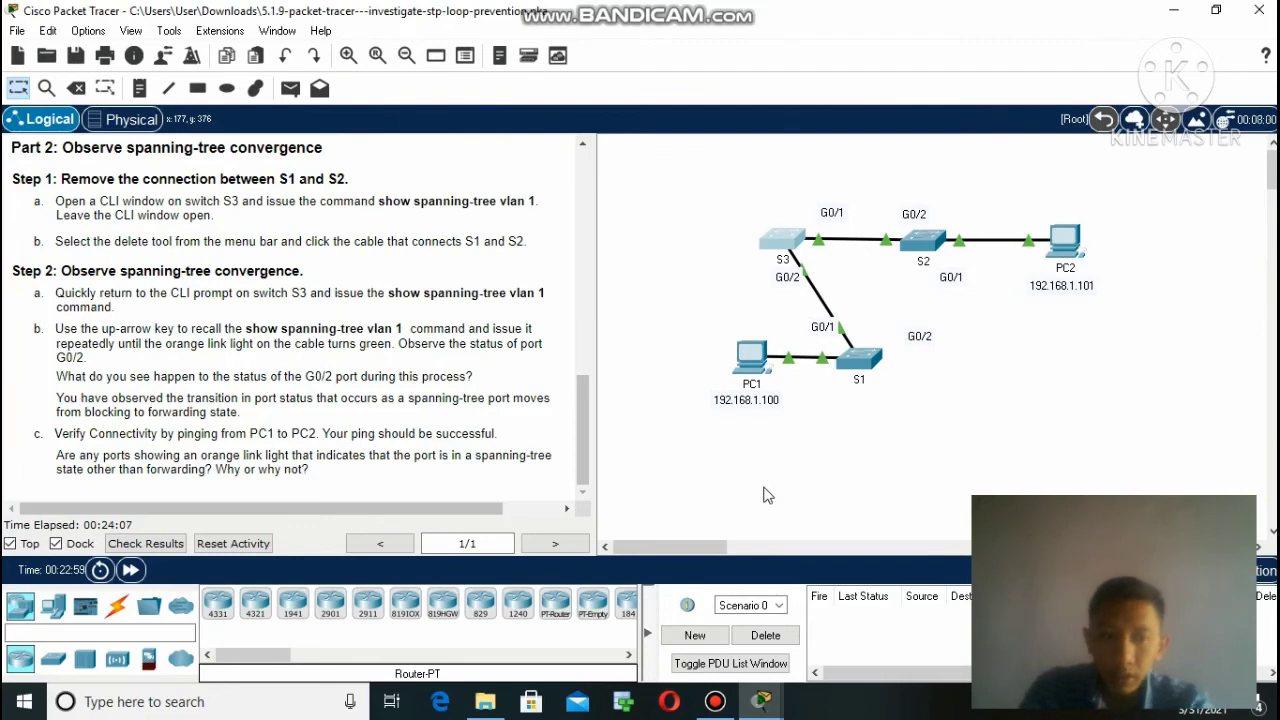
click(752, 366)
click(422, 337)
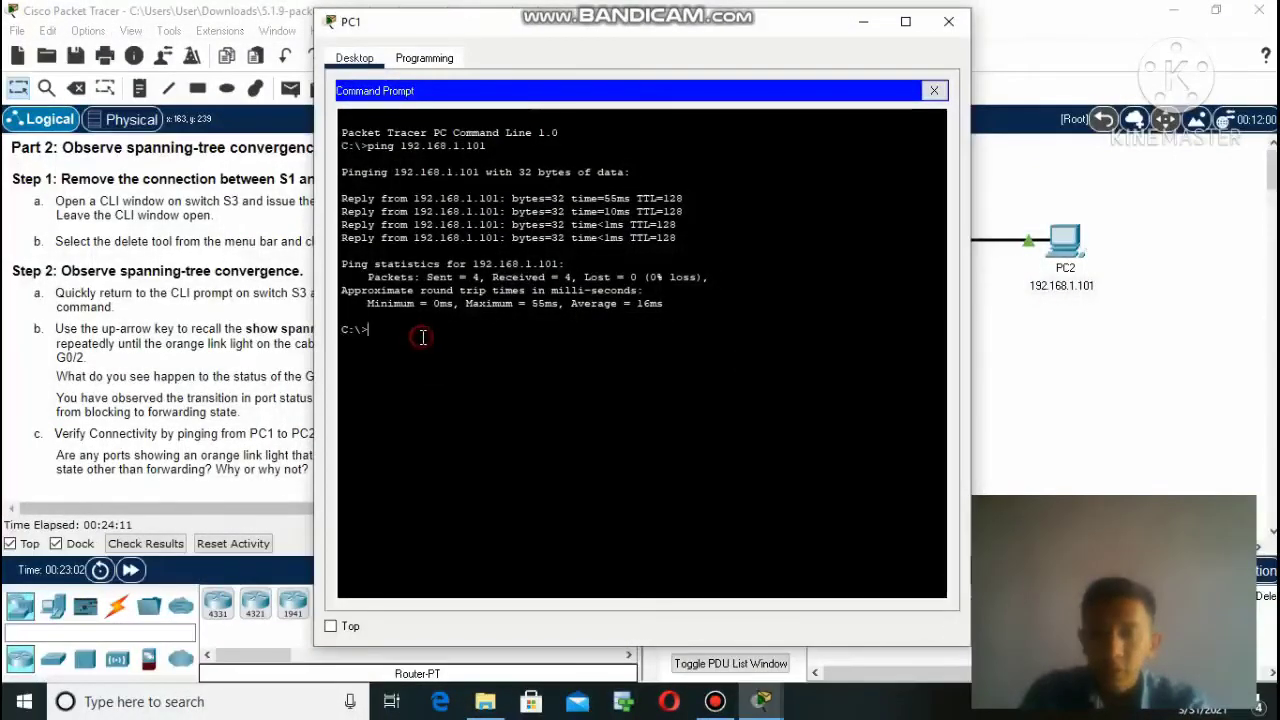
text(pin)
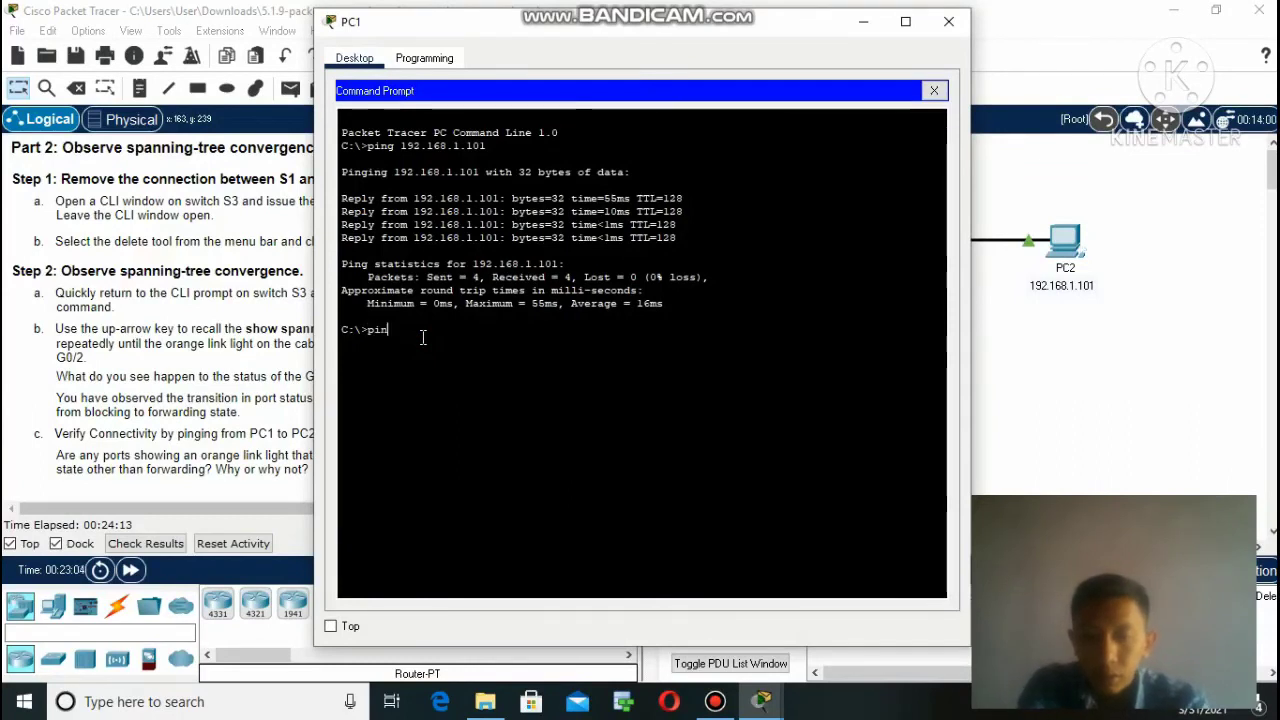
text(g)
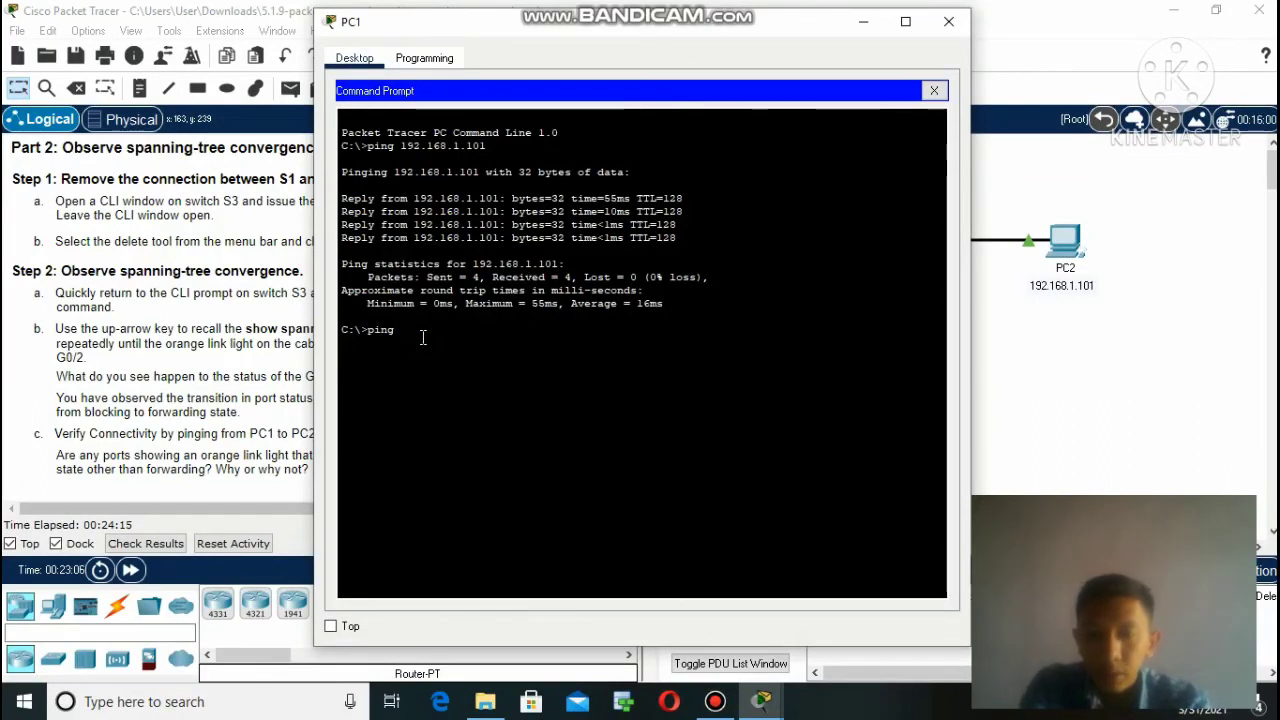
text( 192)
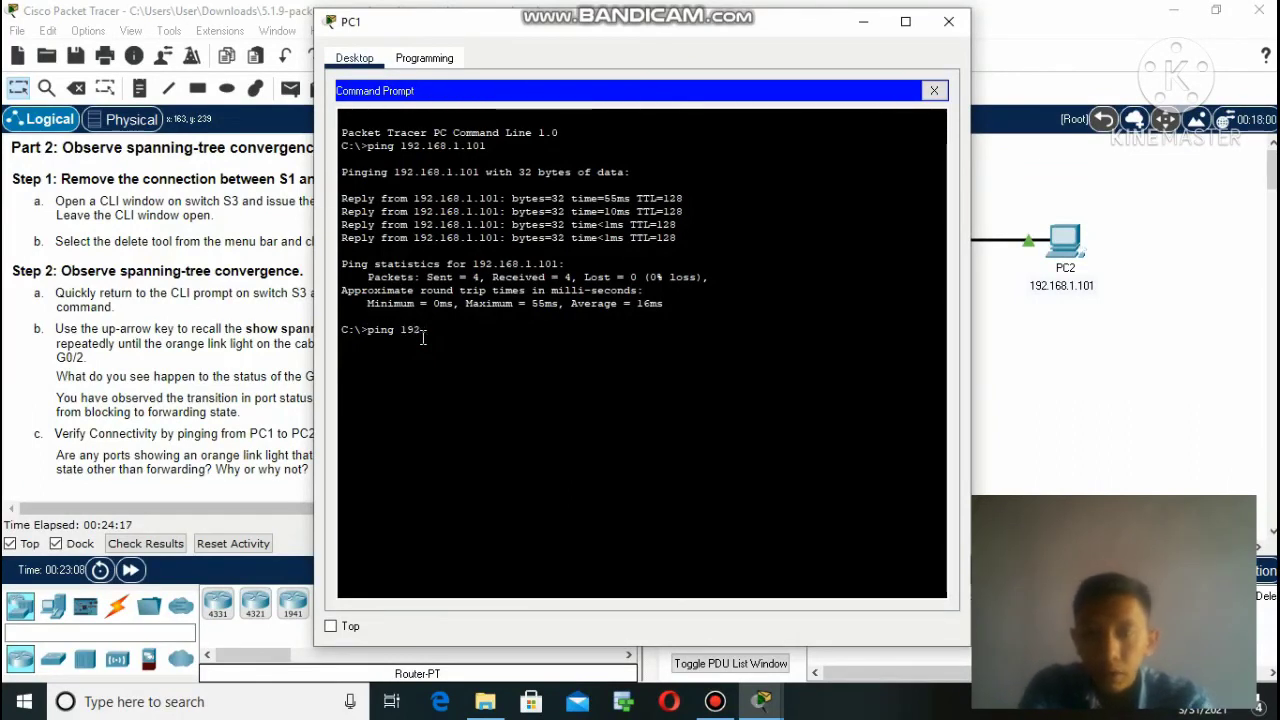
text(.16)
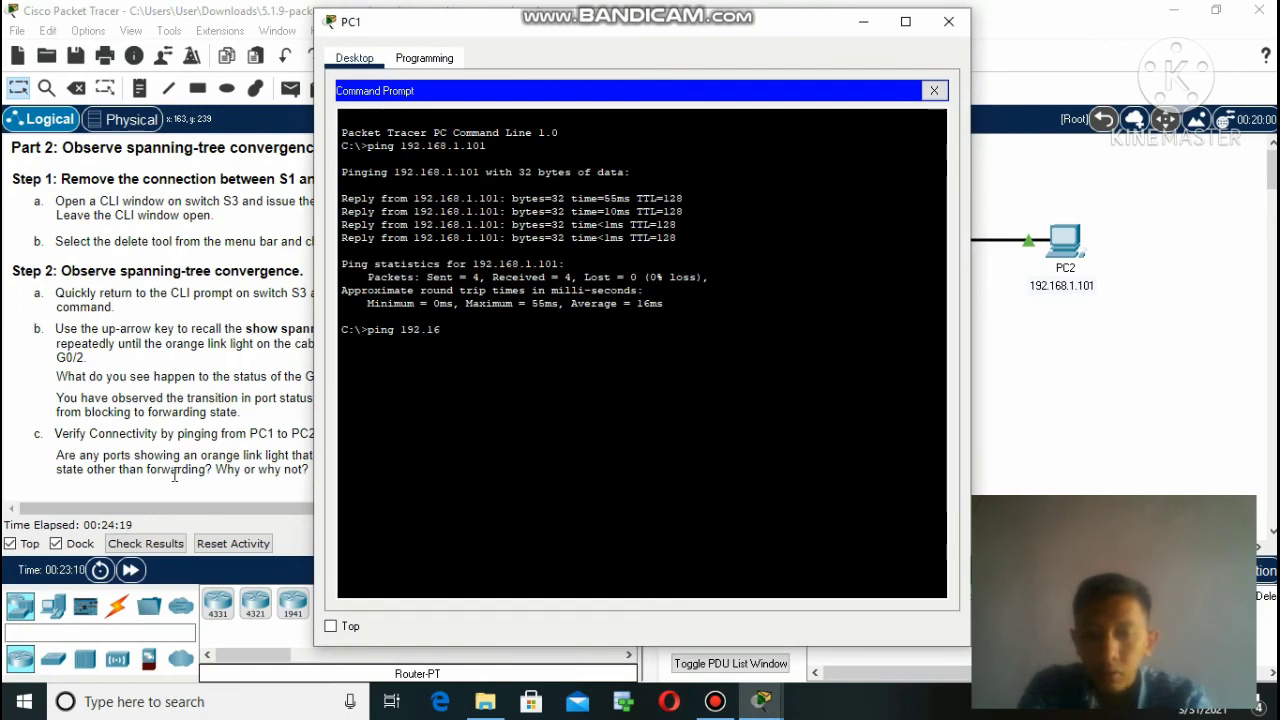
text(8)
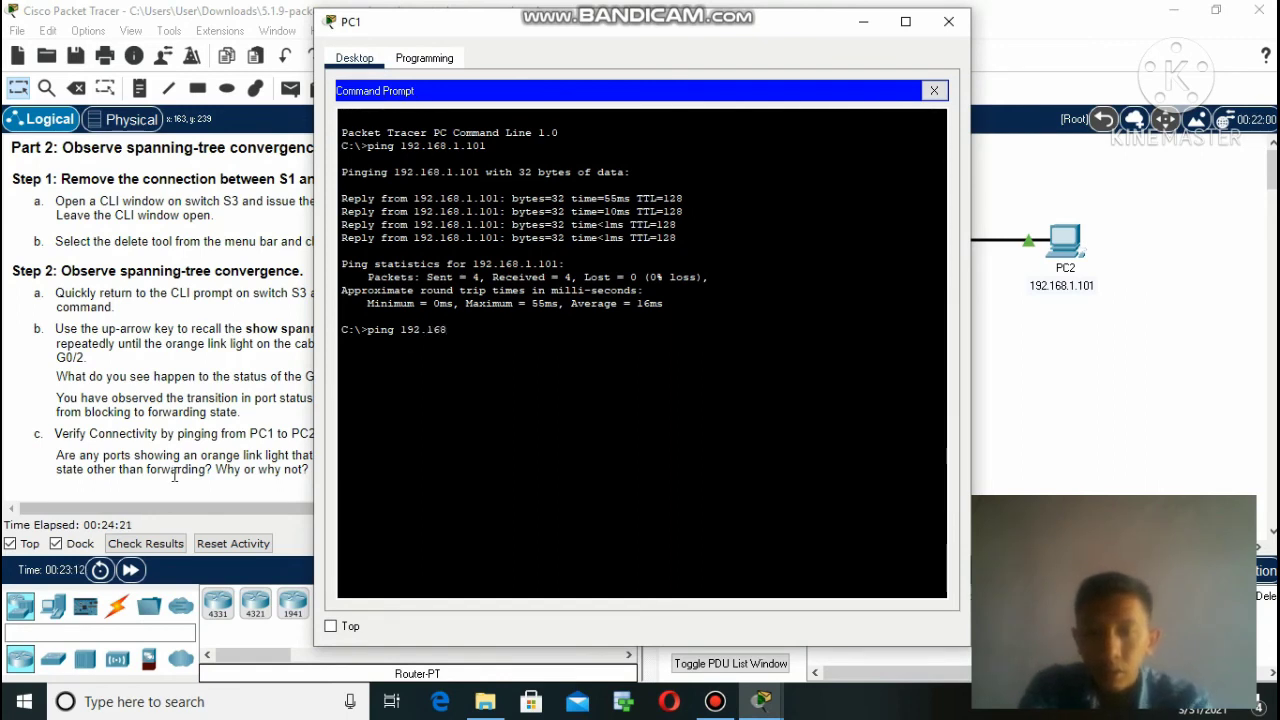
text(.1.10)
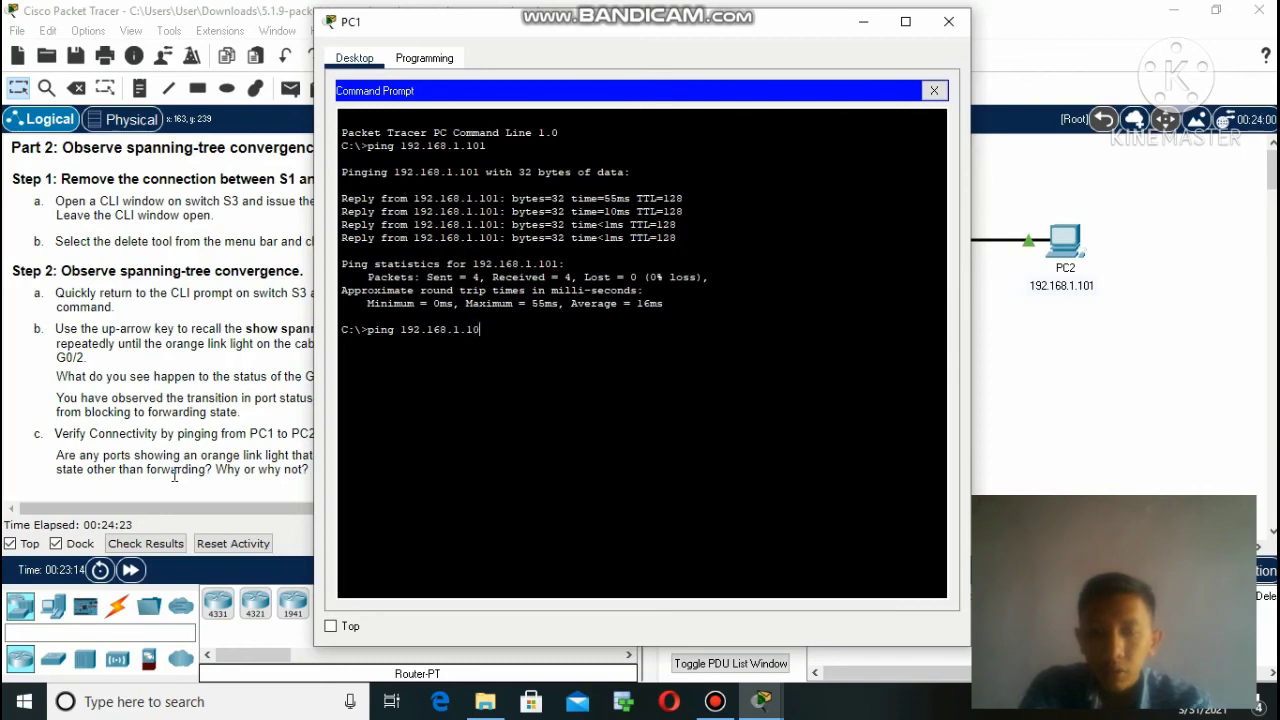
text(1)
key(Return)
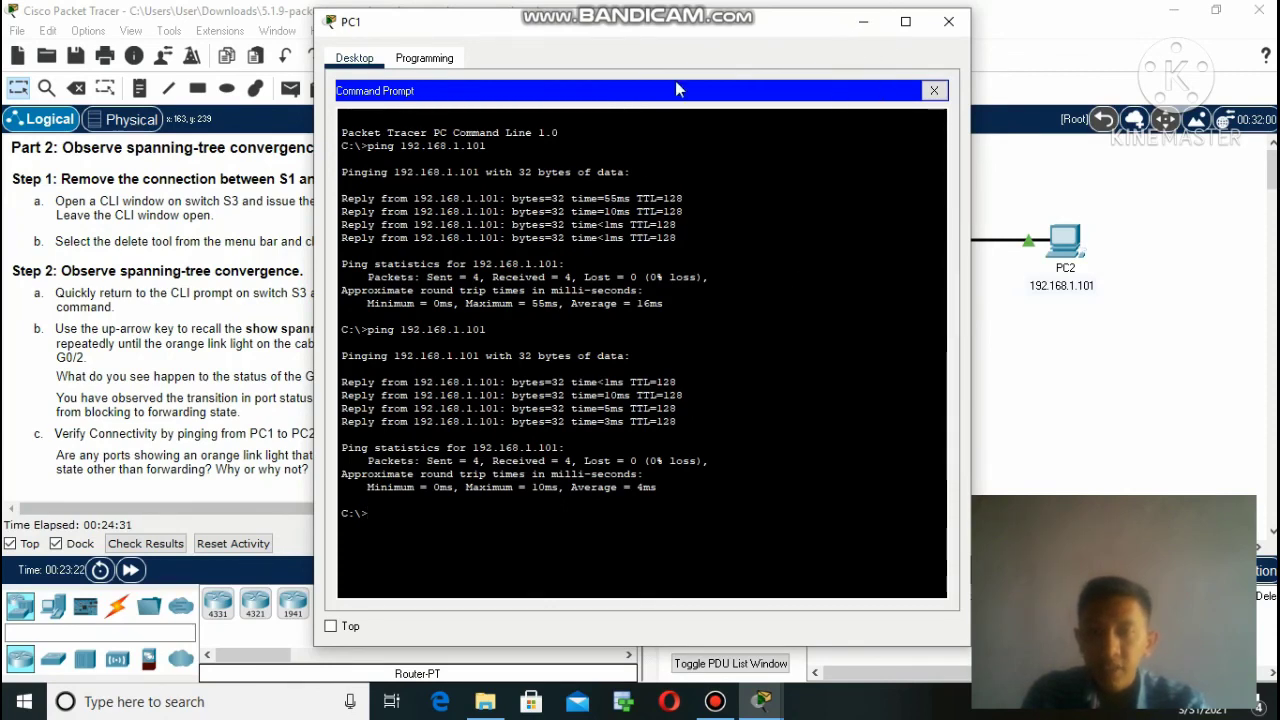
click(863, 21)
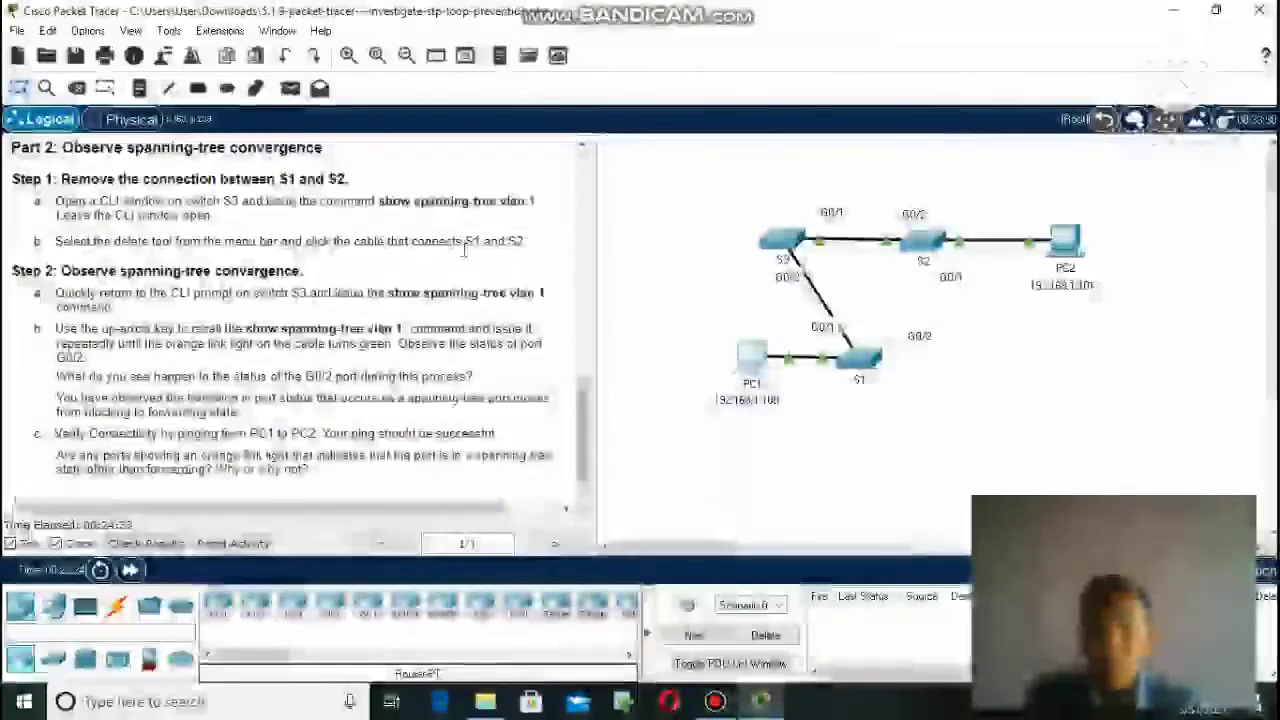